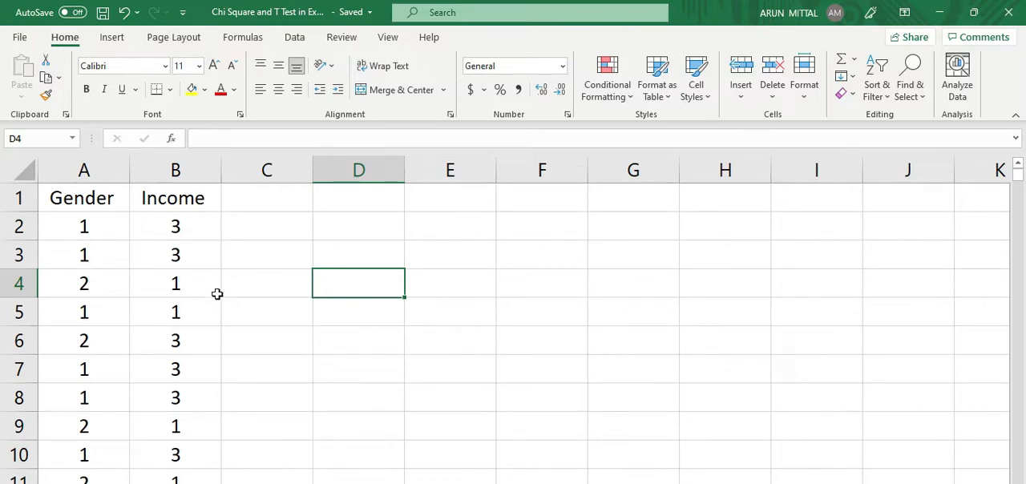
# Step: Examine the Gender and Income columns and the numeric codes used for their categories
pyautogui.click(114, 193)
pyautogui.click(173, 199)
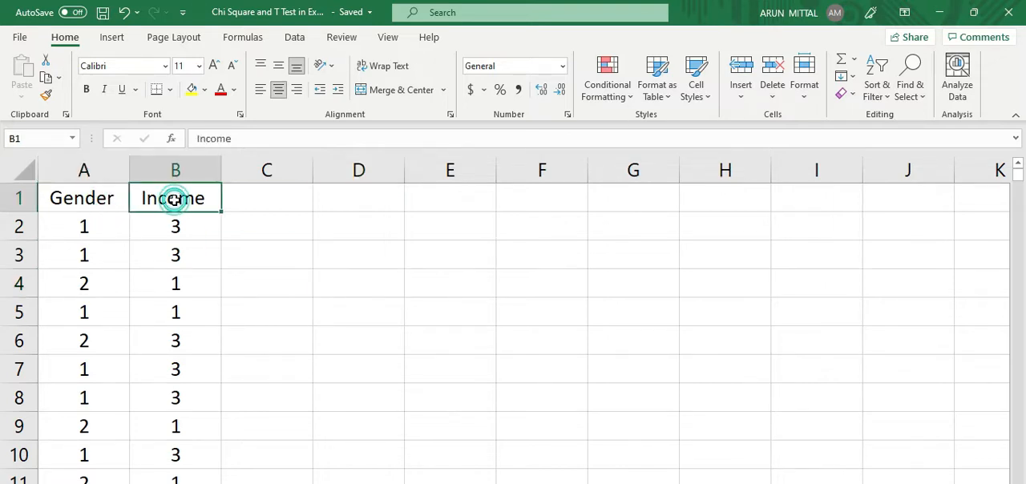
pyautogui.click(96, 197)
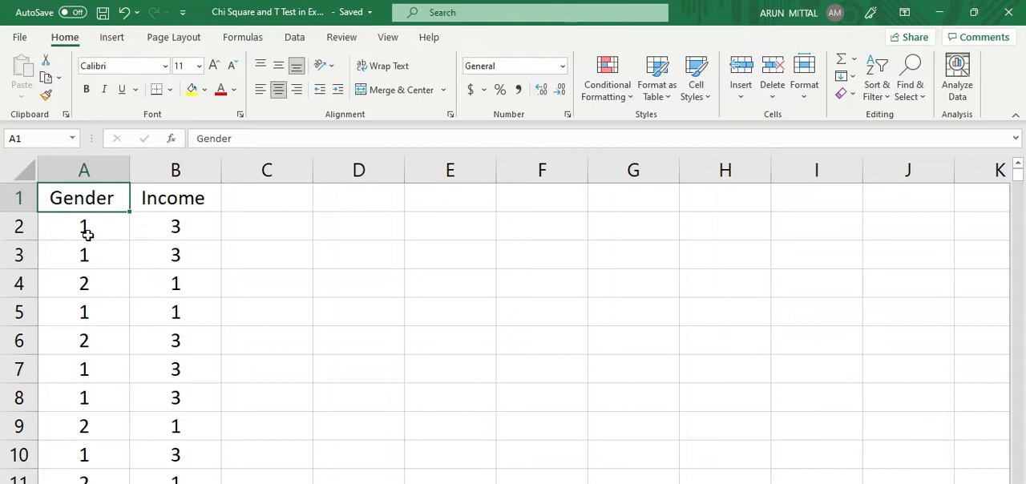
pyautogui.click(87, 233)
pyautogui.click(82, 282)
pyautogui.click(82, 224)
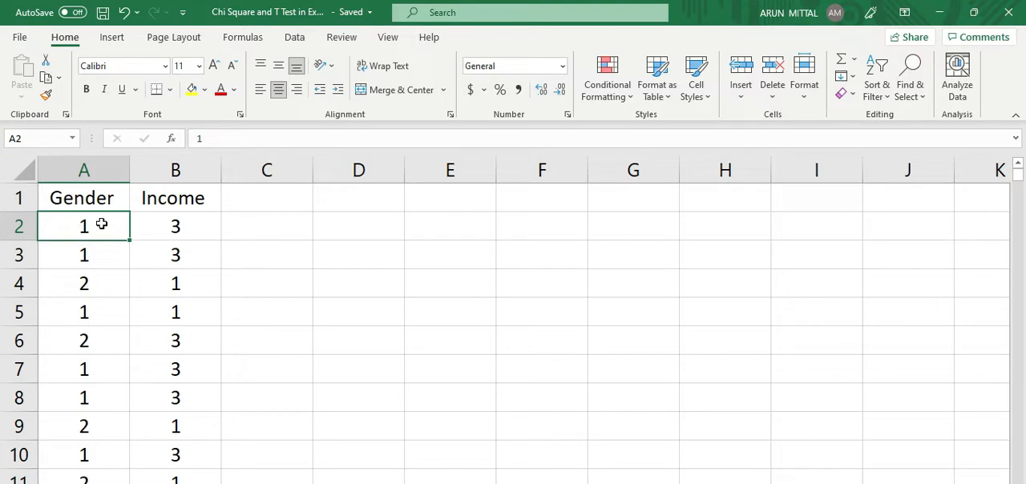
pyautogui.click(87, 284)
pyautogui.click(167, 224)
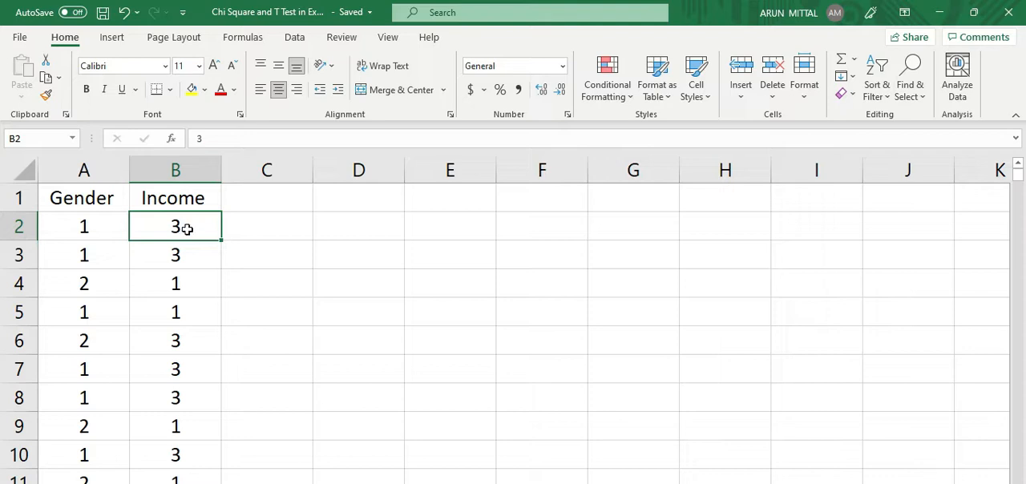
pyautogui.click(187, 259)
pyautogui.click(183, 225)
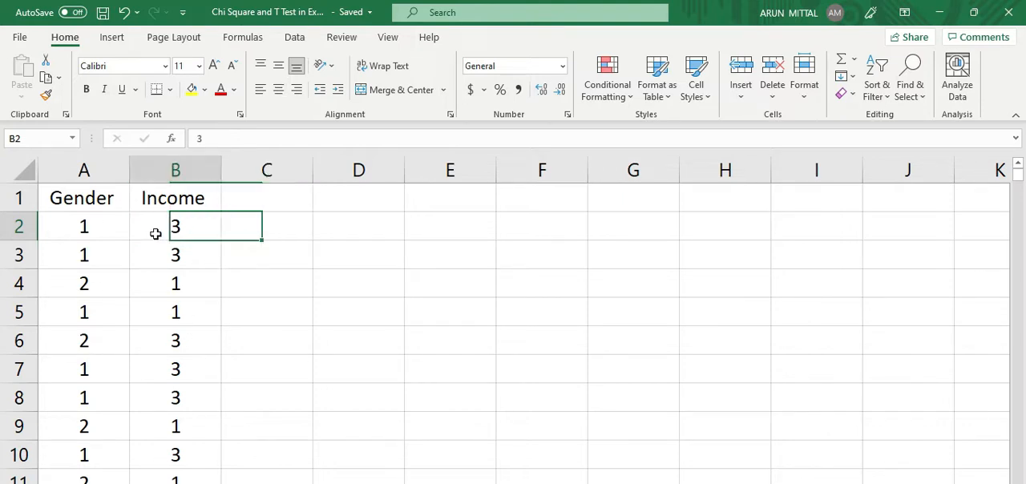
pyautogui.click(261, 225)
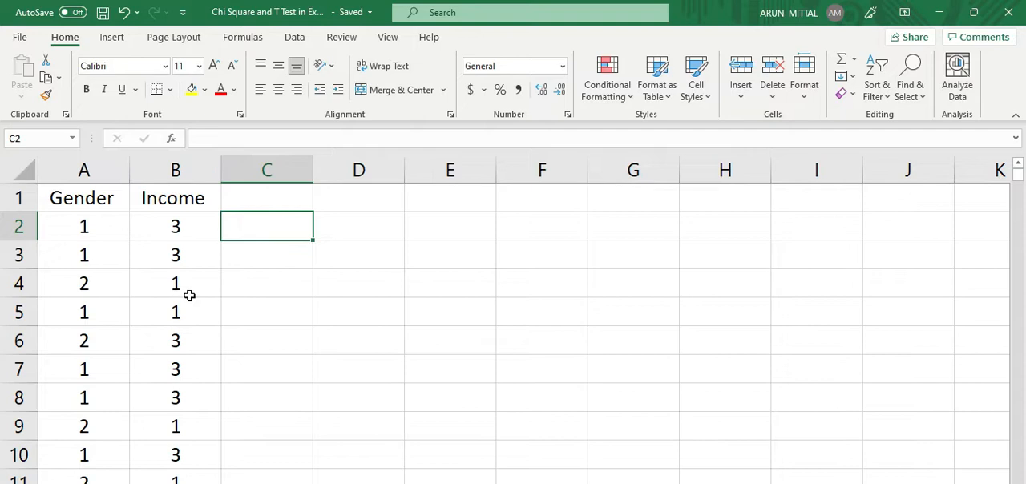
pyautogui.click(85, 199)
pyautogui.click(152, 205)
pyautogui.click(90, 207)
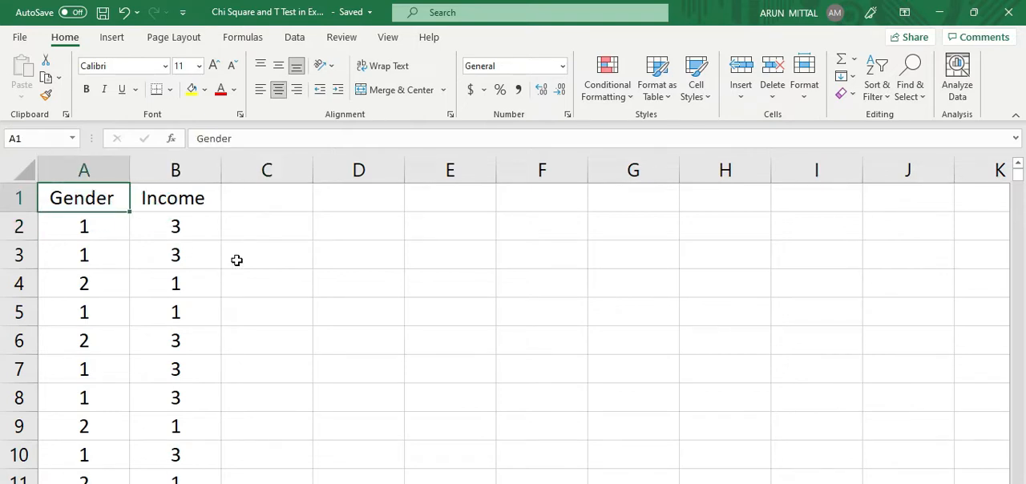
pyautogui.click(178, 202)
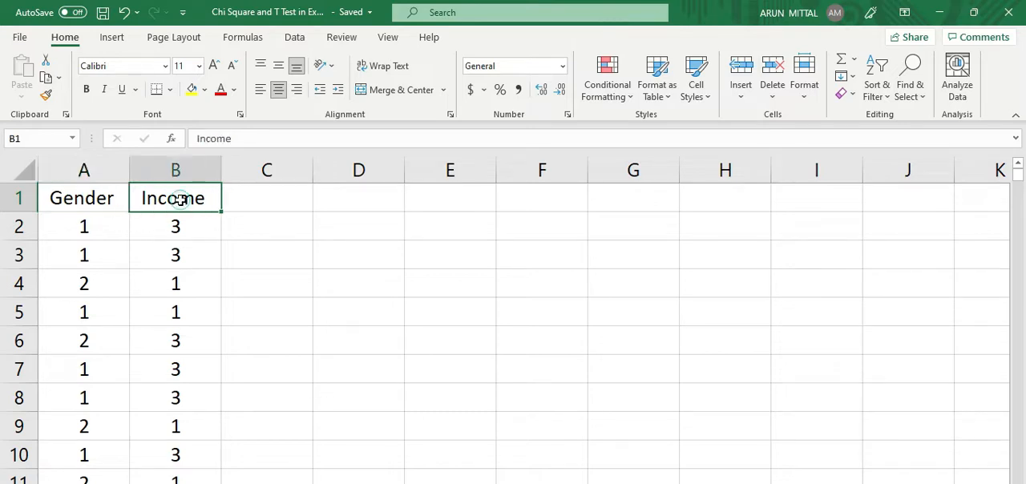
pyautogui.click(101, 207)
pyautogui.click(213, 223)
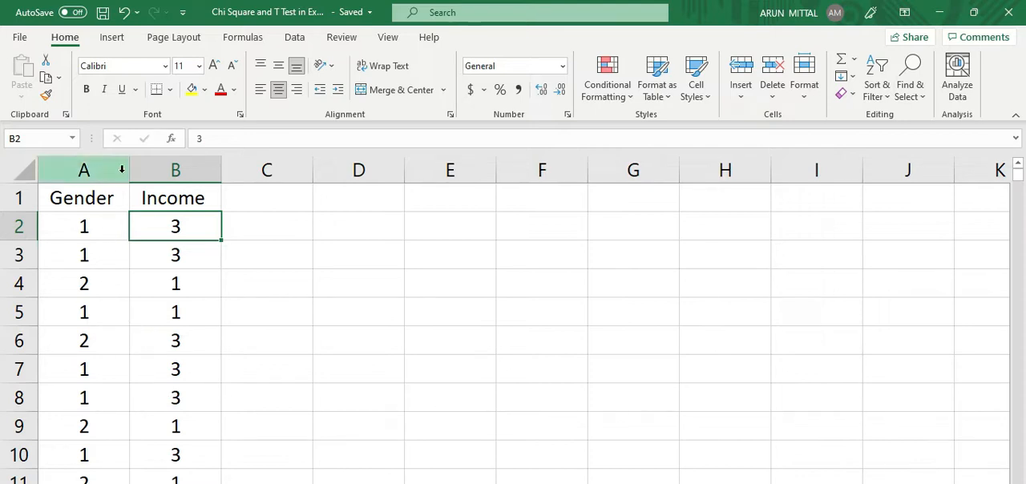
pyautogui.moveTo(76, 225); pyautogui.dragTo(175, 227)
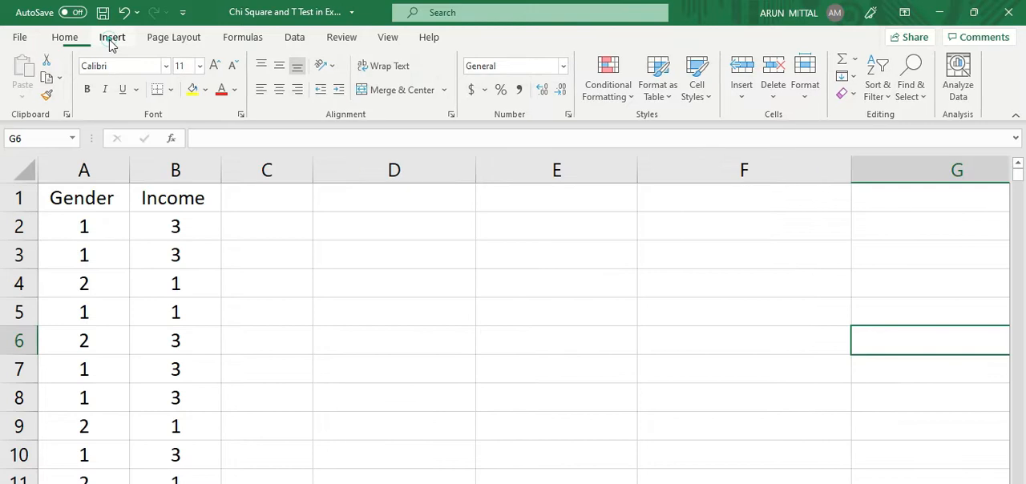
# Step: Start a PivotTable using the Gender and Income data in Sheet2 range A1:B373 as its source
pyautogui.click(110, 38)
pyautogui.click(24, 64)
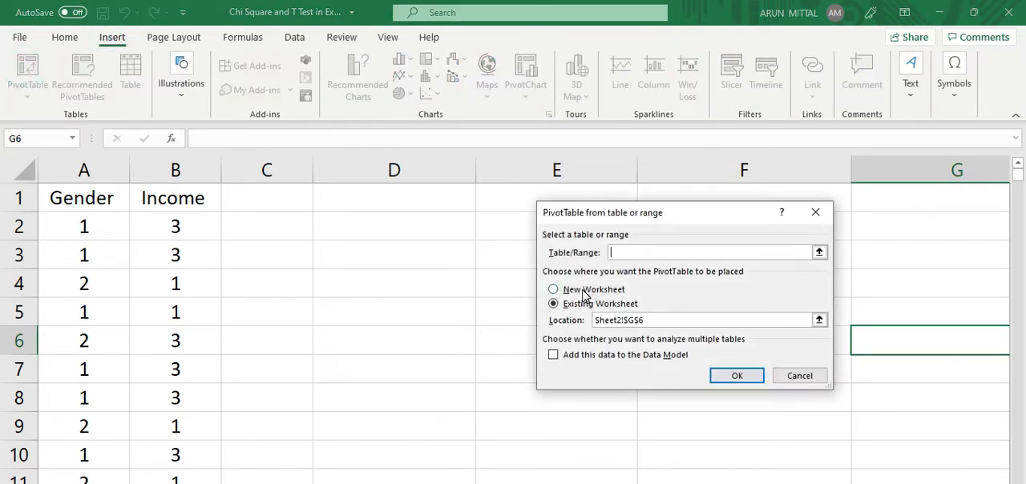
pyautogui.moveTo(87, 200); pyautogui.dragTo(133, 340)
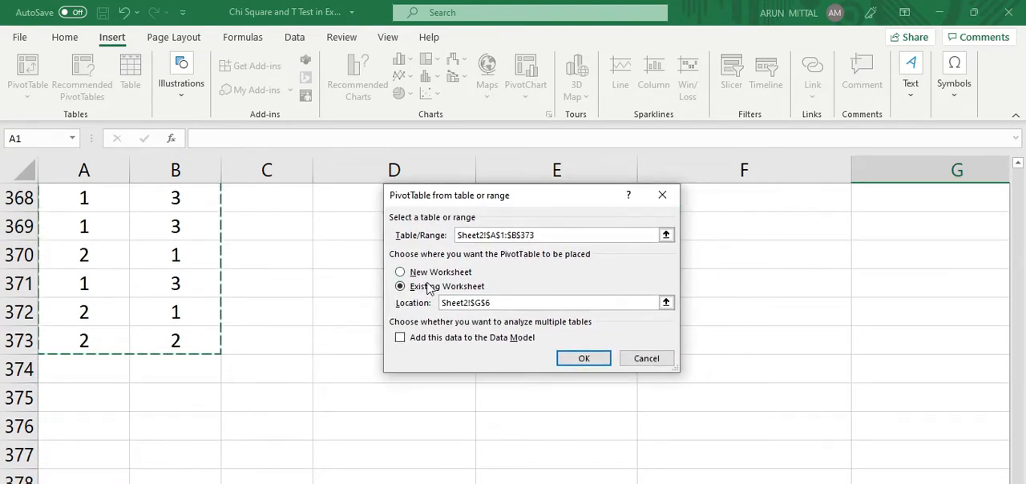
pyautogui.scroll(6, 610, 329)
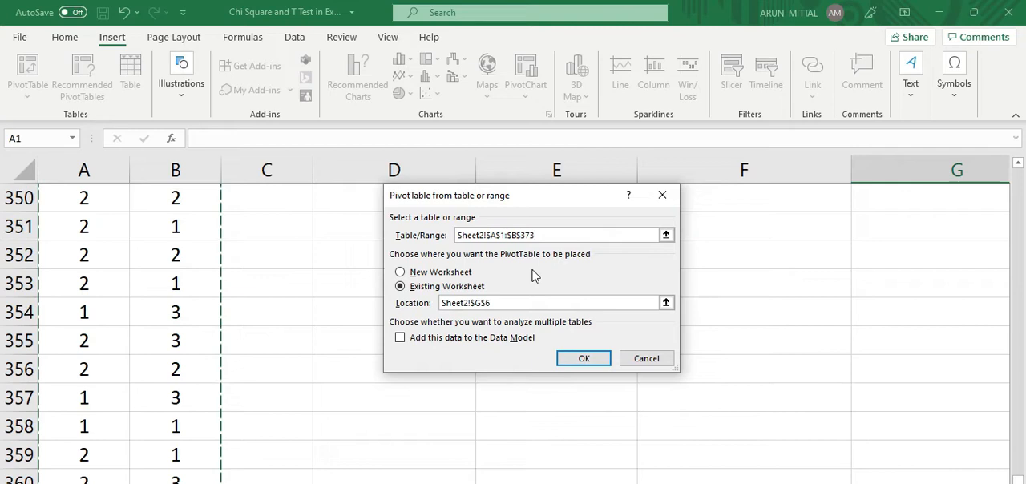
pyautogui.scroll(3, 536, 286)
pyautogui.moveTo(1018, 476); pyautogui.dragTo(1018, 173)
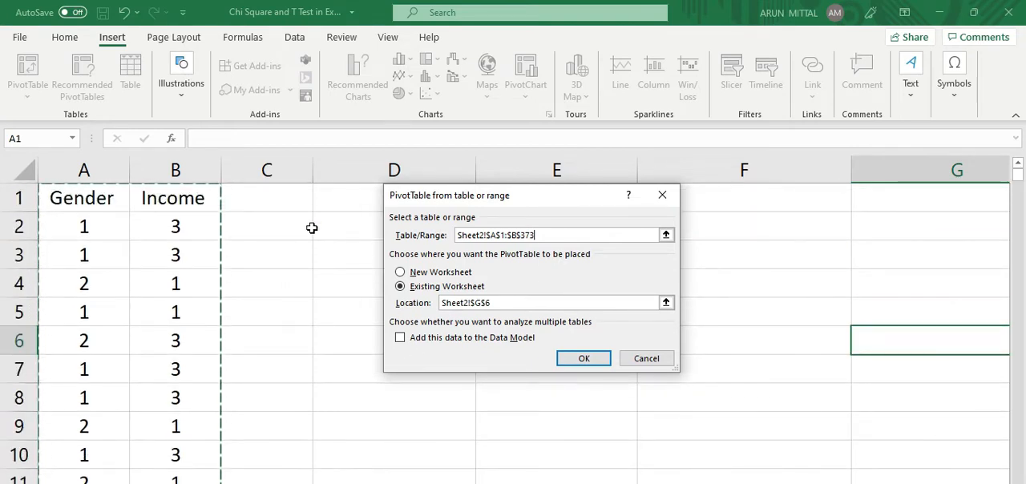
# Step: Set the PivotTable's location to cell D3 of the existing worksheet and create it
pyautogui.click(497, 303)
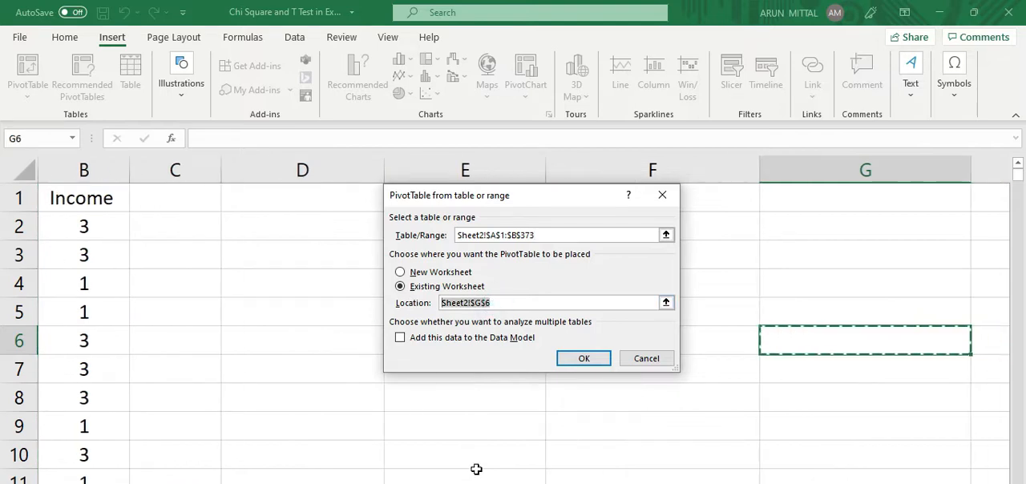
pyautogui.press('BackSpace')
pyautogui.moveTo(505, 207); pyautogui.dragTo(615, 227)
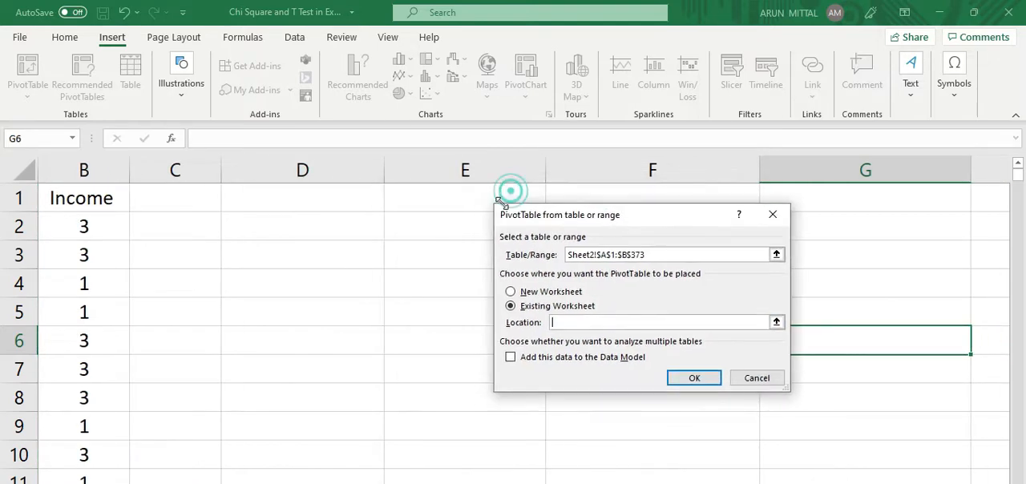
pyautogui.click(240, 245)
pyautogui.click(691, 380)
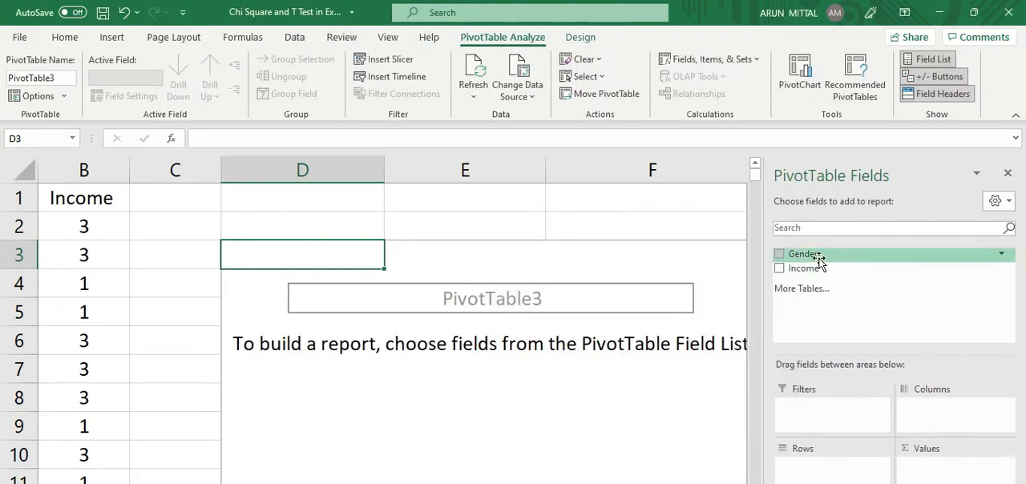
# Step: Lay out the PivotTable with Gender as rows, Income as columns and Income as values
pyautogui.moveTo(803, 254); pyautogui.dragTo(794, 465)
pyautogui.moveTo(803, 269); pyautogui.dragTo(923, 415)
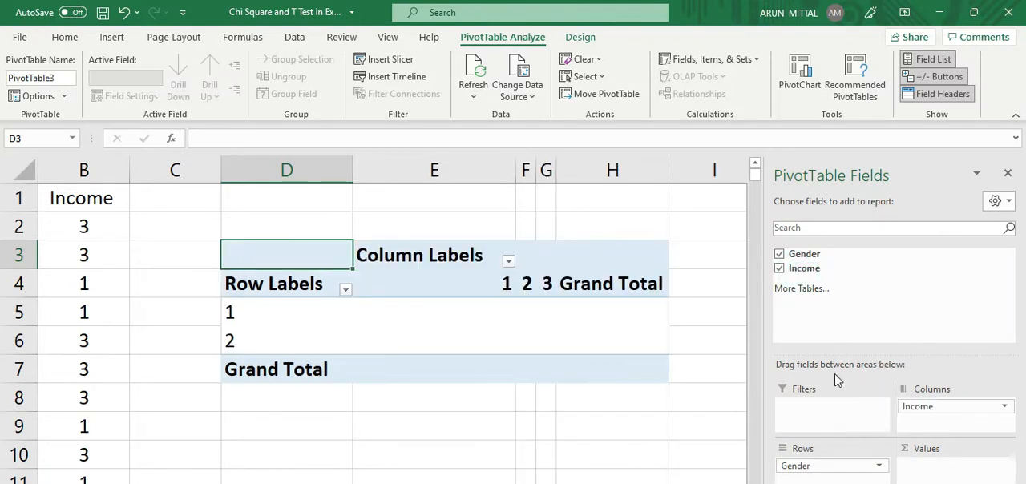
pyautogui.moveTo(804, 268); pyautogui.dragTo(922, 474)
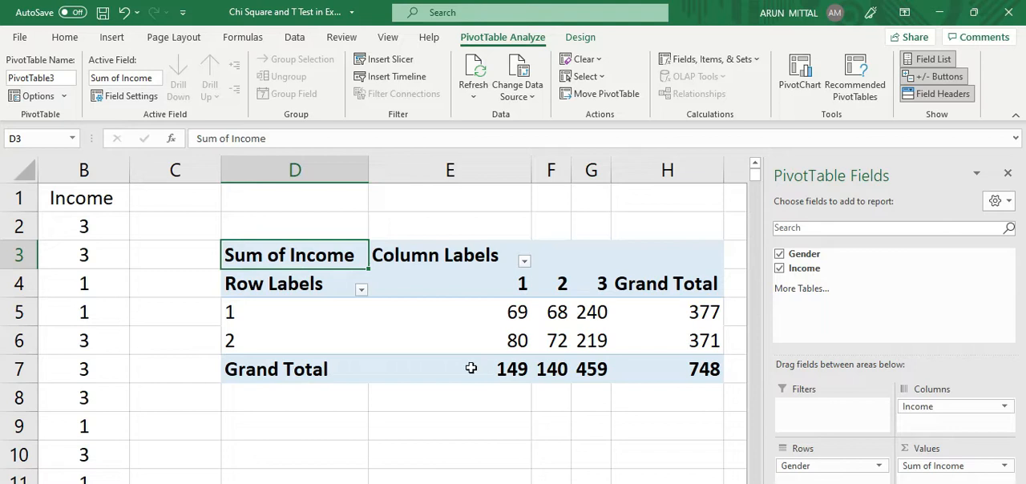
# Step: Summarize the PivotTable's Income value field by Count
pyautogui.click(696, 369)
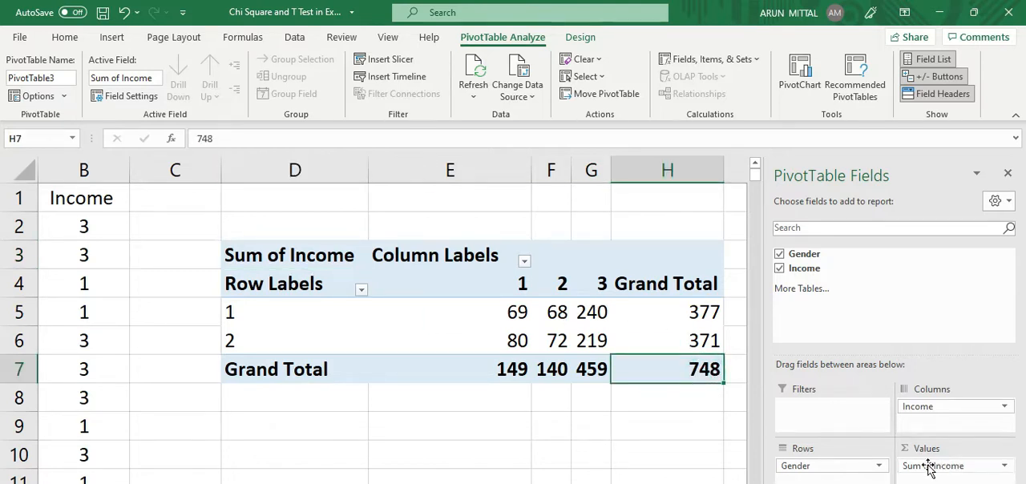
pyautogui.click(1004, 466)
pyautogui.click(964, 454)
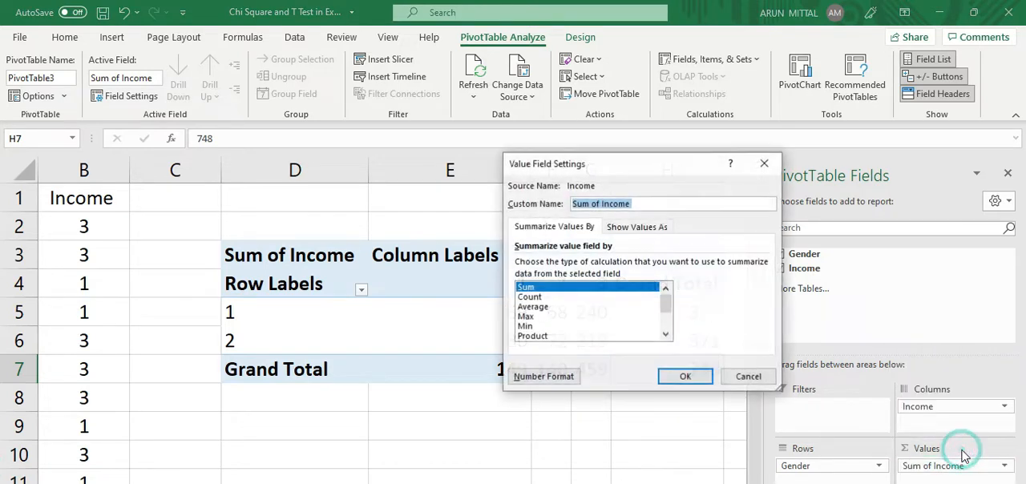
pyautogui.click(530, 297)
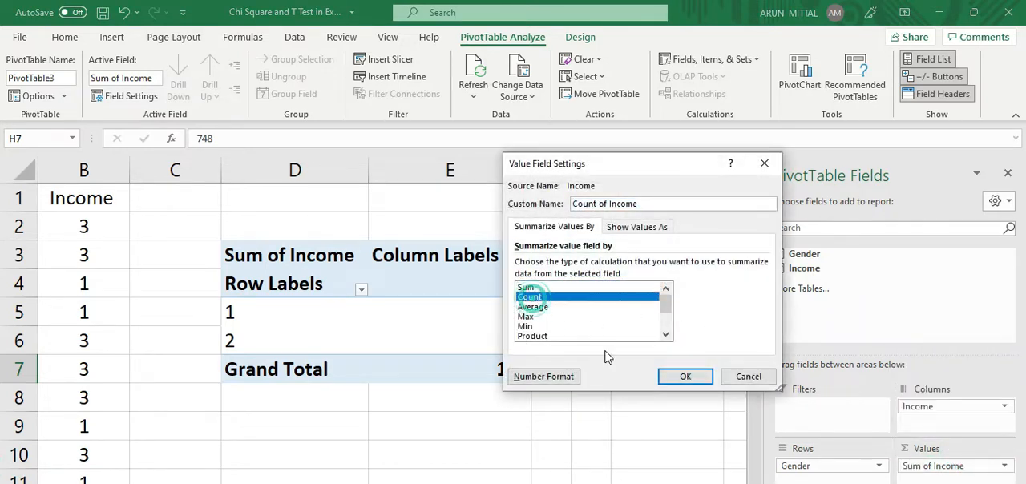
pyautogui.click(685, 377)
pyautogui.click(607, 424)
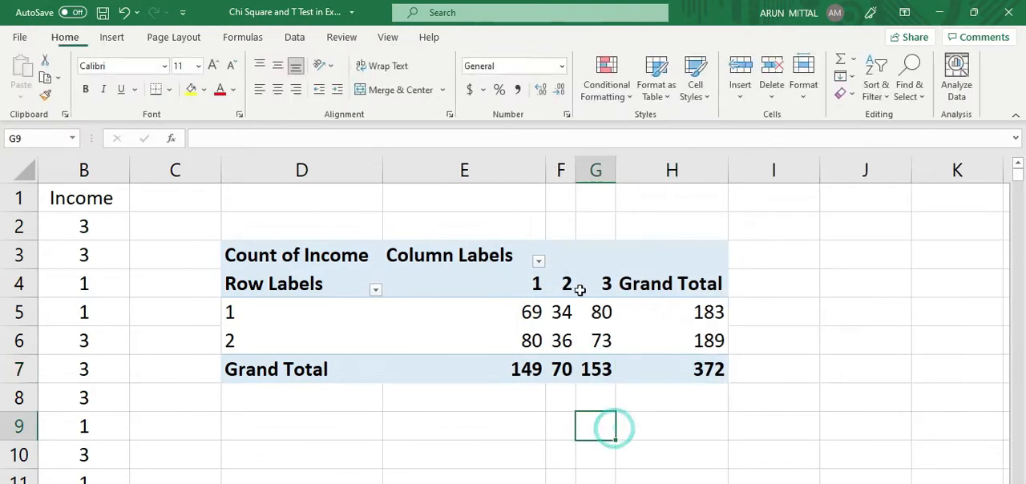
# Step: Center the PivotTable values in E5:H7 and widen columns F and G
pyautogui.moveTo(478, 313); pyautogui.dragTo(710, 376)
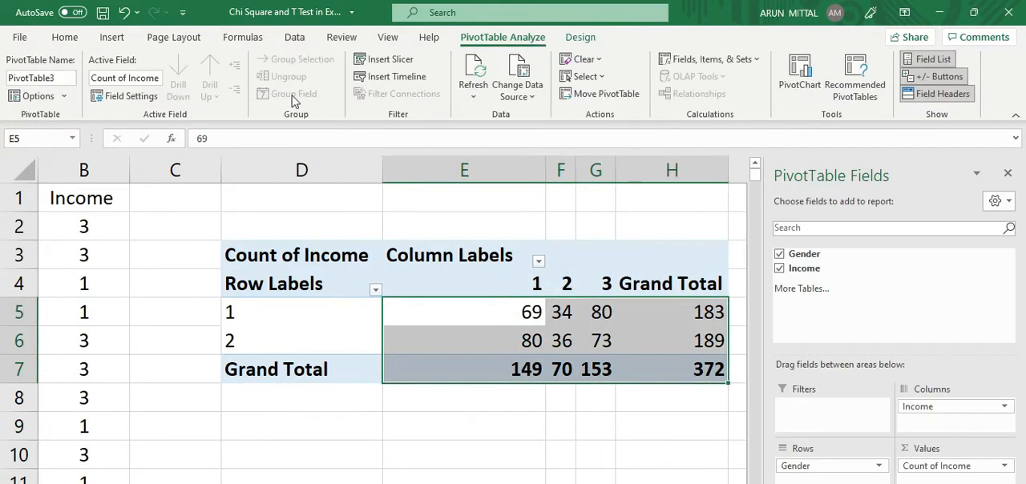
pyautogui.click(58, 39)
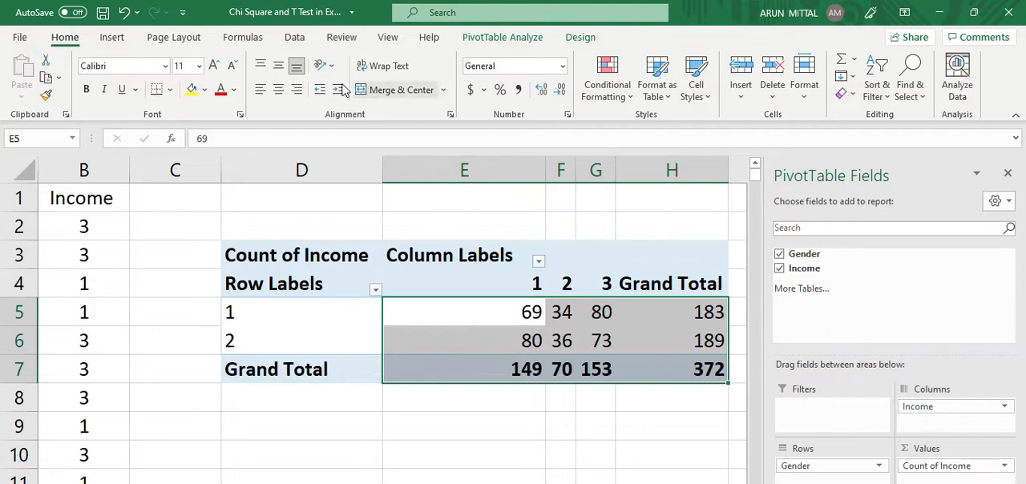
pyautogui.click(278, 89)
pyautogui.click(594, 426)
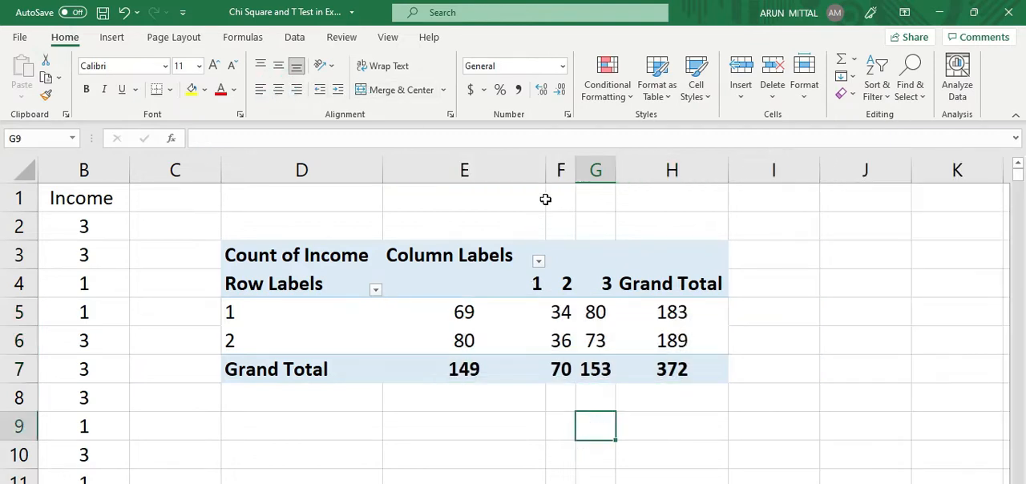
pyautogui.moveTo(575, 171); pyautogui.dragTo(705, 171)
# Step: Center the PivotTable's column headings in E4:H4 and save the workbook
pyautogui.moveTo(740, 288); pyautogui.dragTo(473, 283)
pyautogui.click(278, 89)
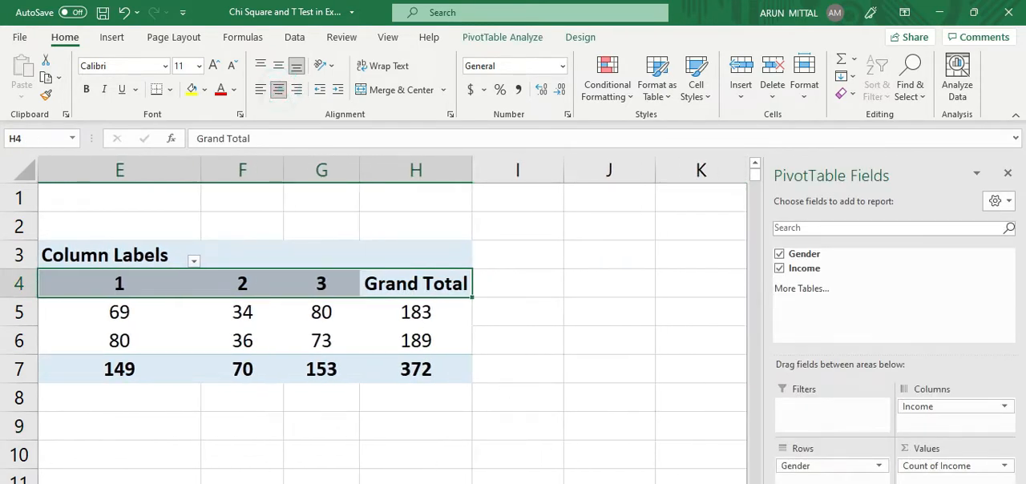
pyautogui.hscroll(-3, 425, 445)
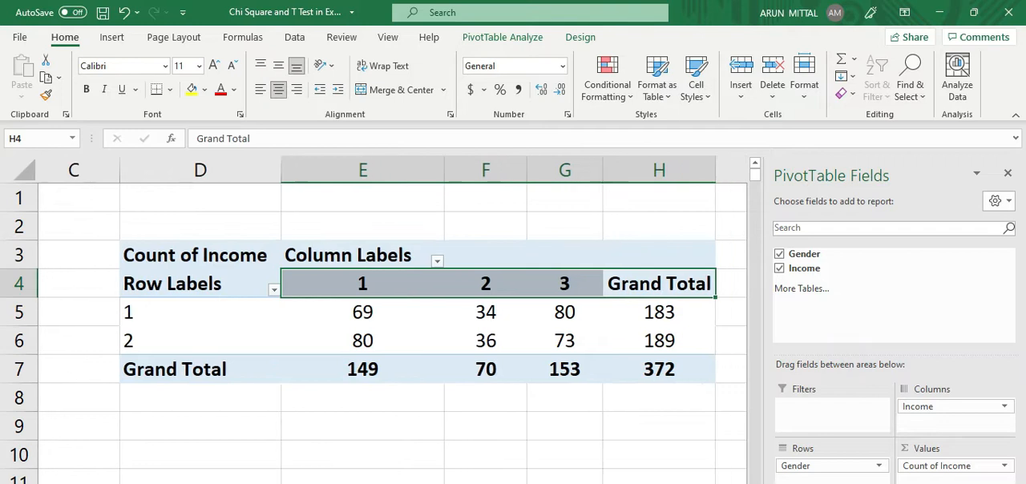
pyautogui.click(425, 445)
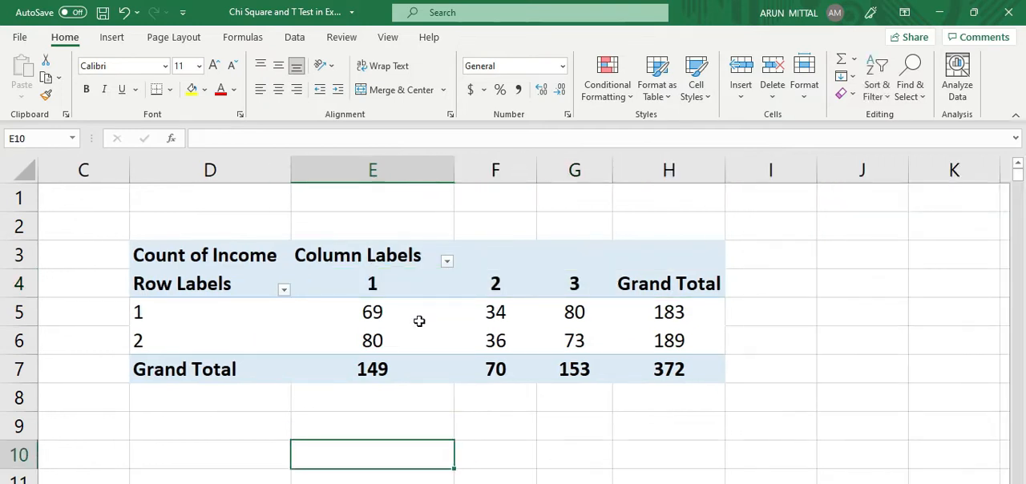
pyautogui.hotkey('ctrl', 's')
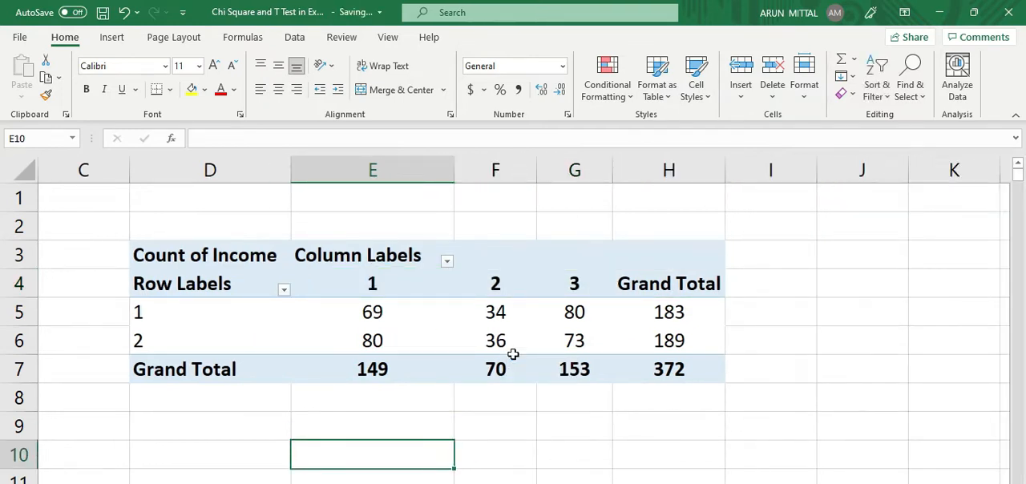
# Step: Examine the PivotTable's row labels, column labels, Gender filter options and income counts
pyautogui.click(197, 262)
pyautogui.click(193, 296)
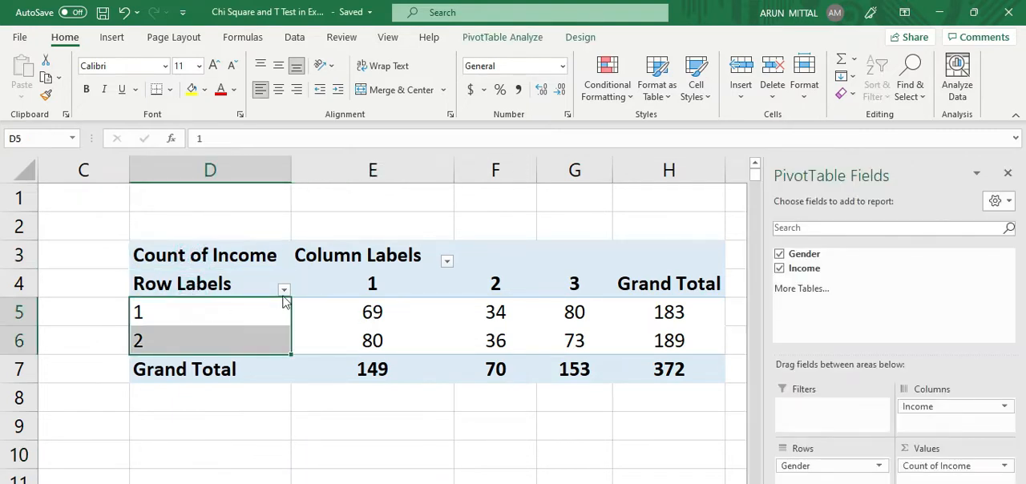
pyautogui.click(284, 289)
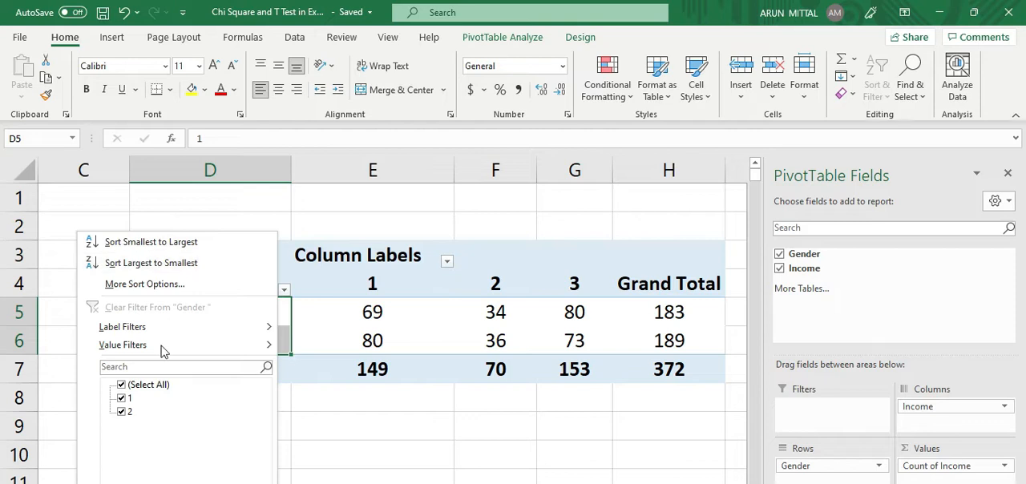
pyautogui.press('Escape')
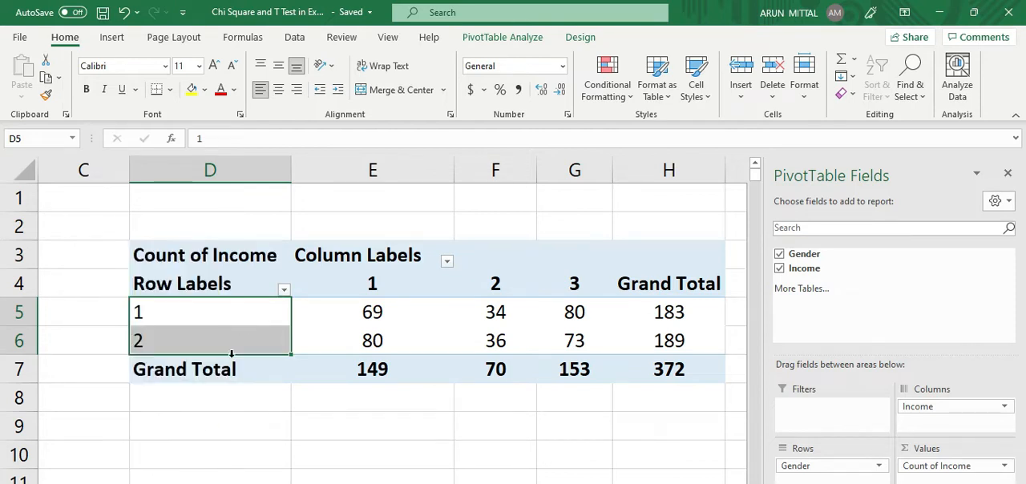
pyautogui.click(202, 293)
pyautogui.click(178, 343)
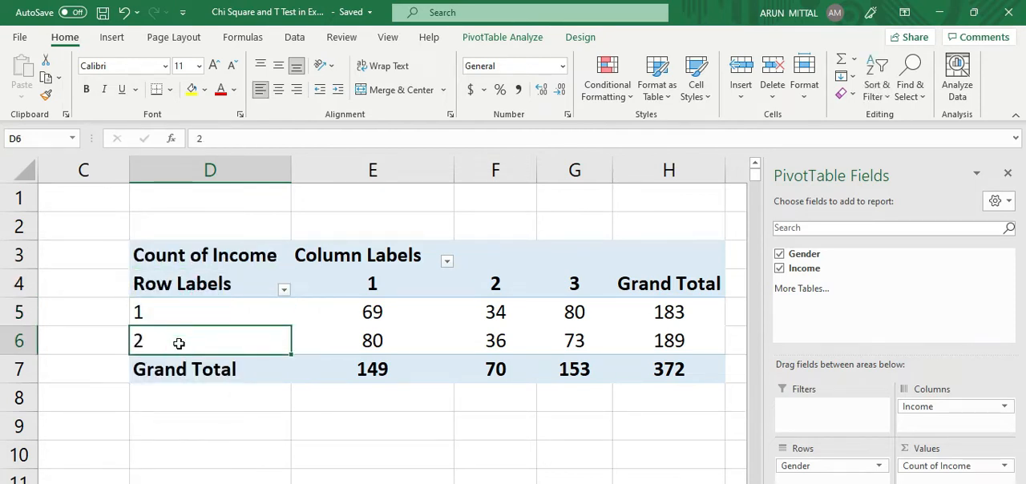
pyautogui.click(367, 264)
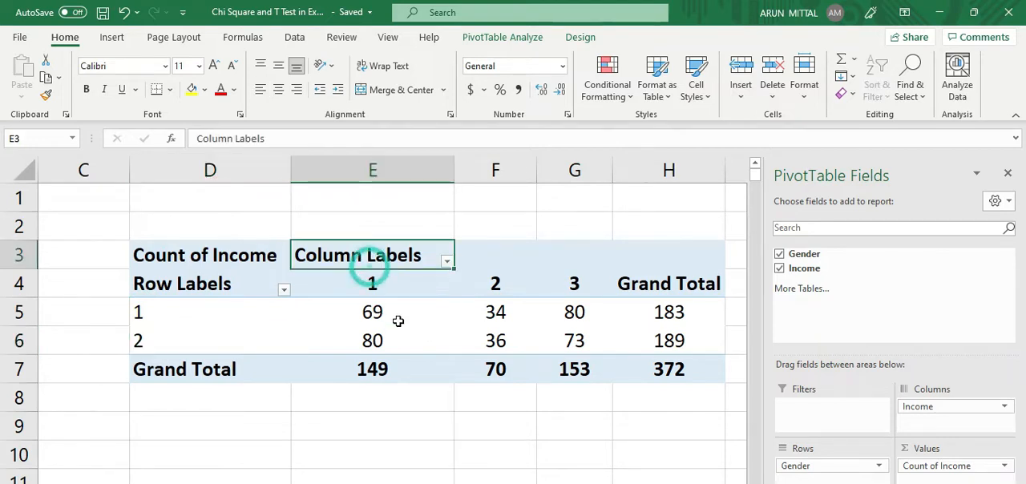
pyautogui.click(400, 320)
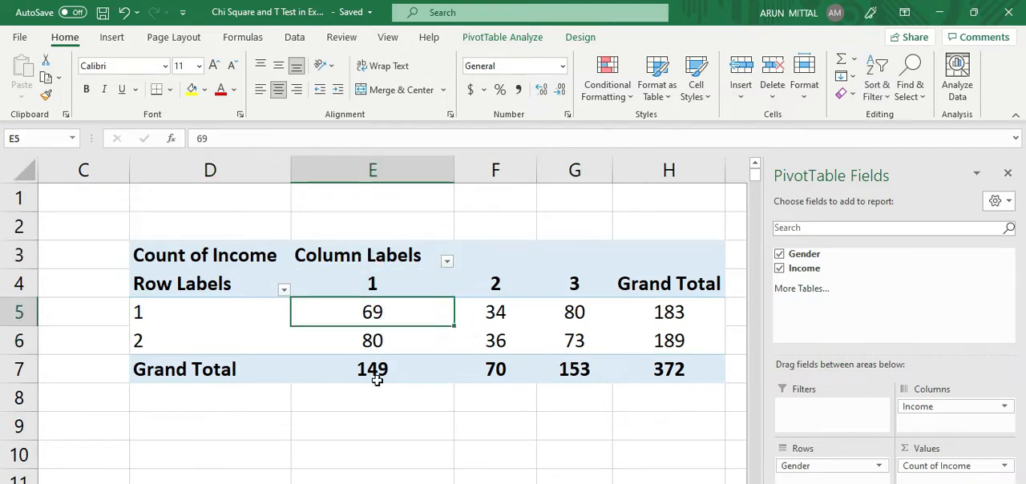
# Step: Enter the label "chi square" in cell D1 above the PivotTable
pyautogui.click(418, 435)
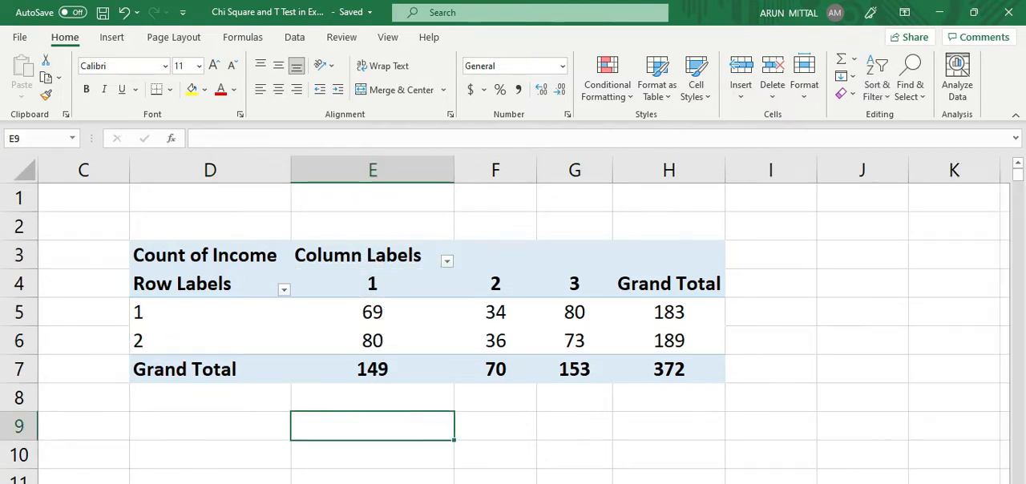
pyautogui.hscroll(-2, 455, 367)
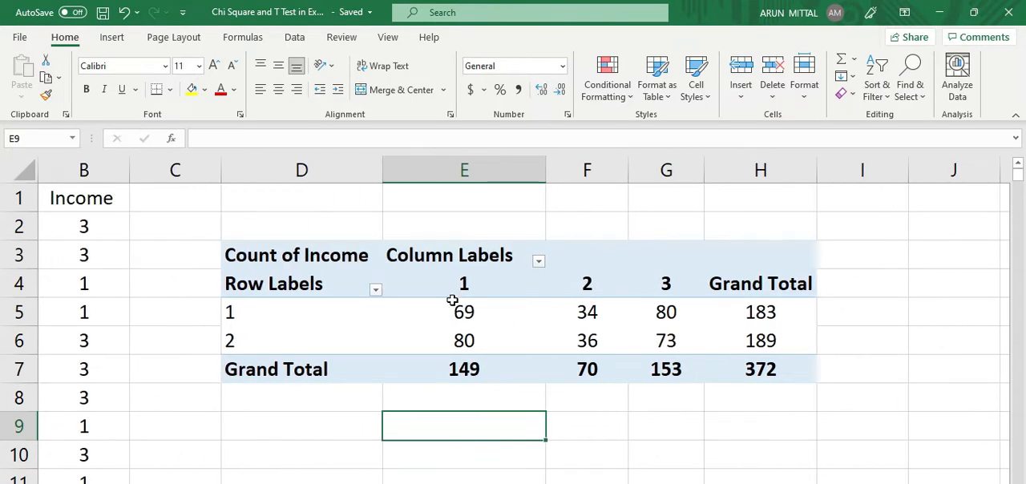
pyautogui.click(321, 226)
pyautogui.click(309, 195)
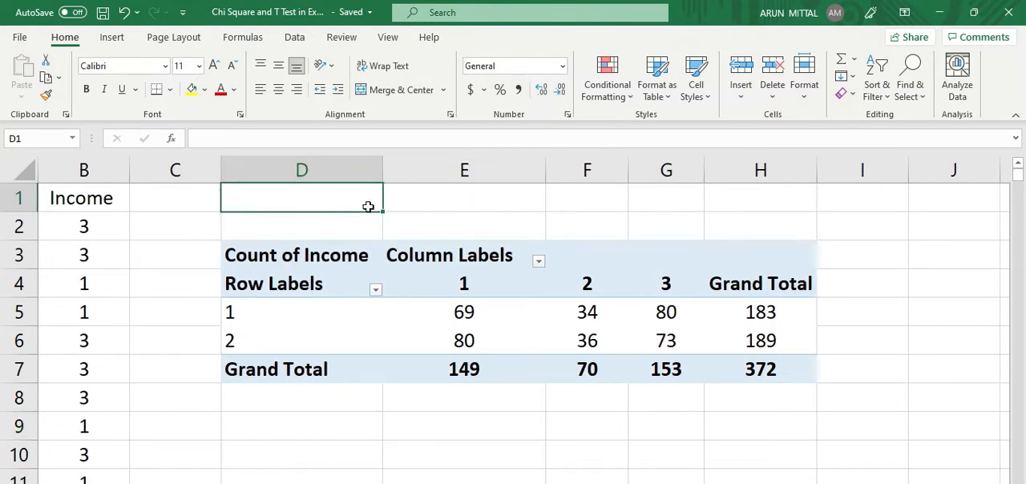
pyautogui.write('ch')
pyautogui.write('quare')
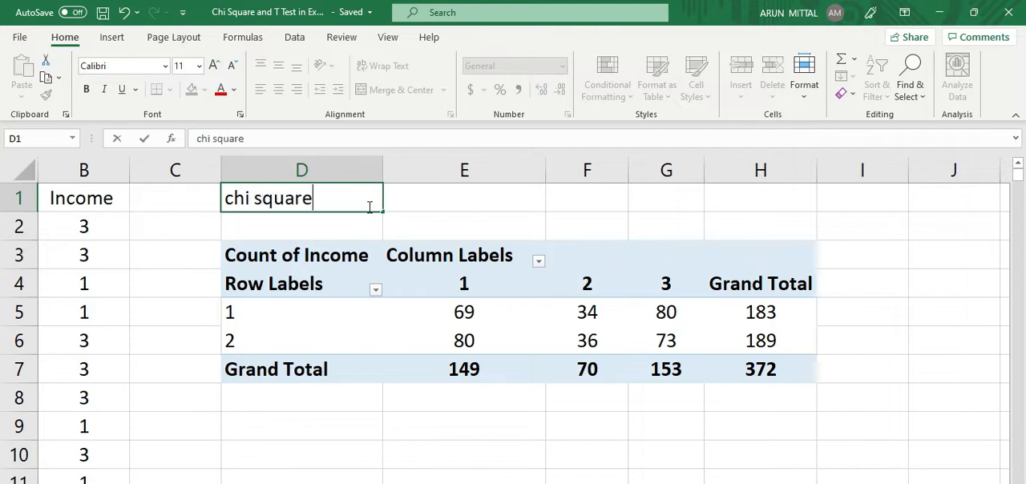
pyautogui.press('Tab')
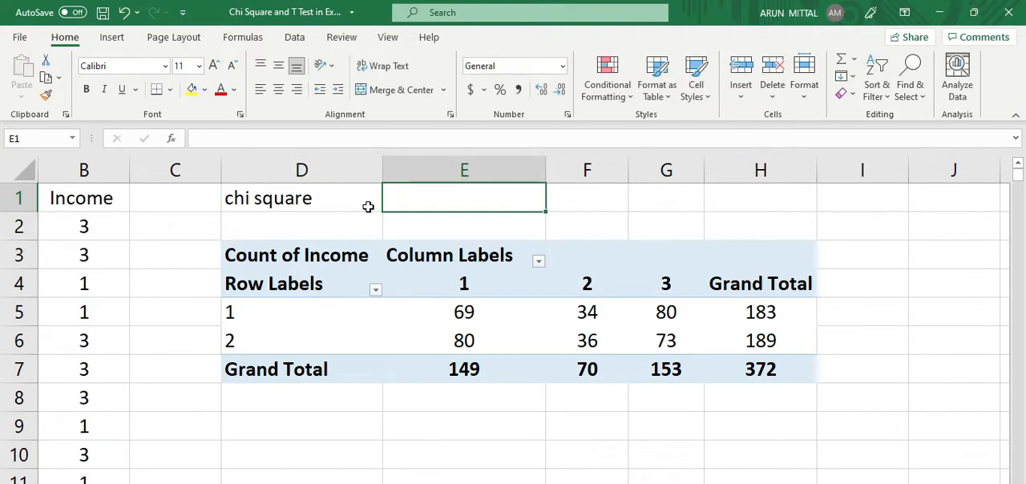
# Step: Enter the note "observed vs expected" in cell E1
pyautogui.write('ob')
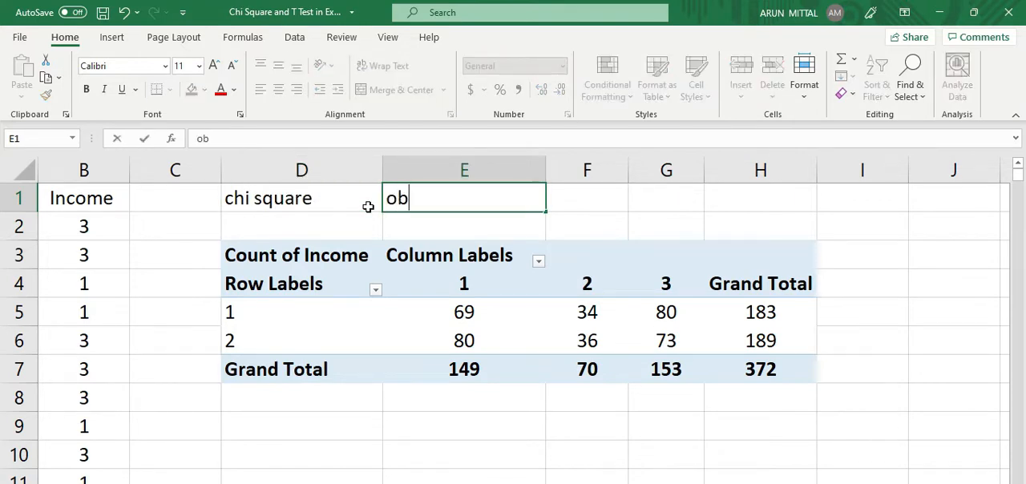
pyautogui.write('served ')
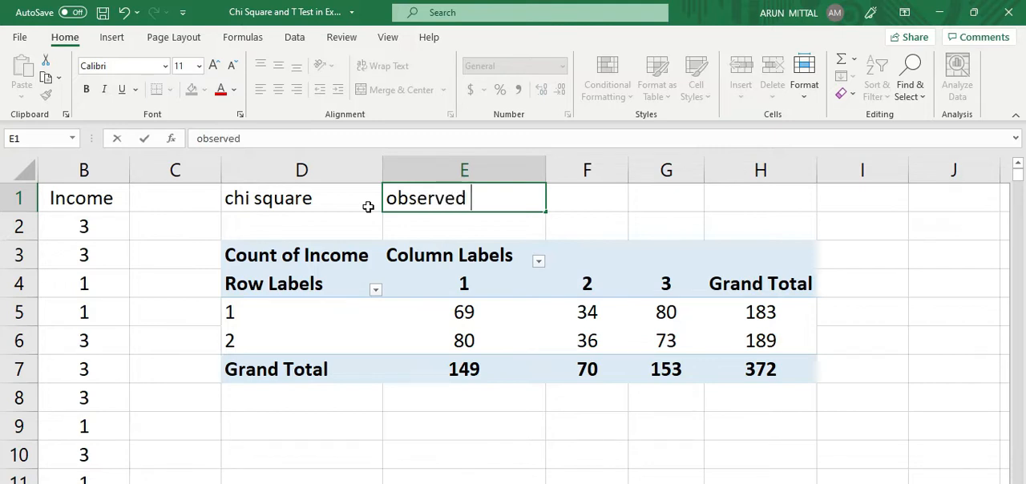
pyautogui.write('vs E')
pyautogui.press('BackSpace')
pyautogui.write('expr')
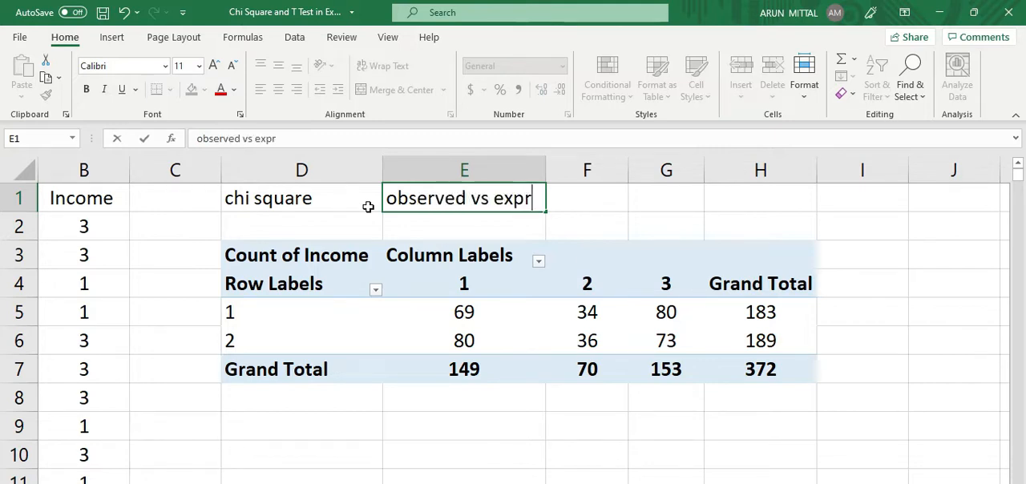
pyautogui.press('BackSpace')
pyautogui.write('ec')
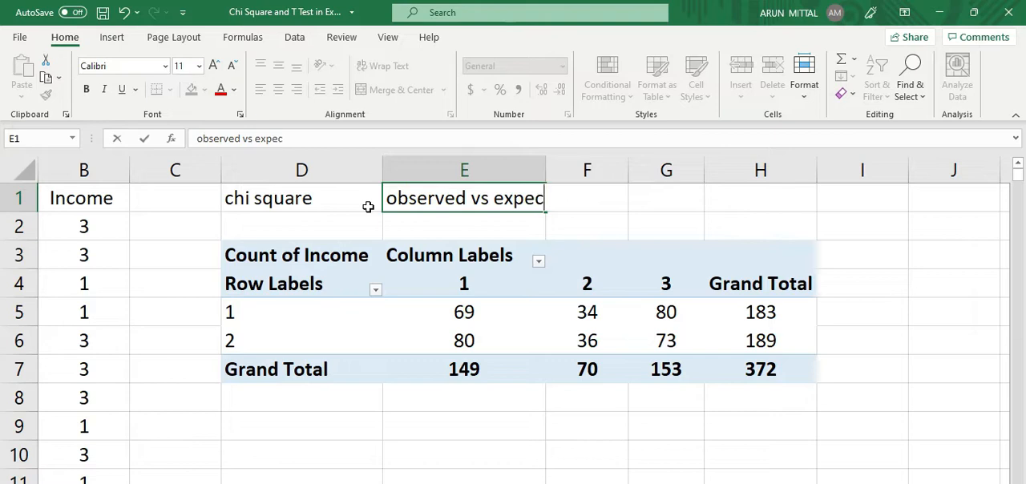
pyautogui.write('ted')
pyautogui.click(634, 225)
# Step: Narrow column E of the PivotTable slightly
pyautogui.moveTo(442, 312); pyautogui.dragTo(640, 344)
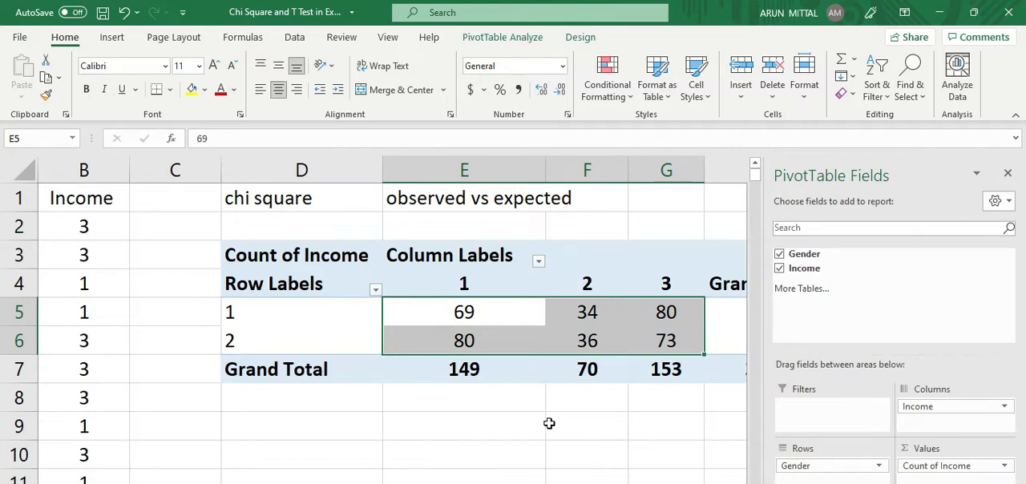
pyautogui.click(522, 336)
pyautogui.moveTo(541, 173); pyautogui.dragTo(513, 171)
pyautogui.click(553, 406)
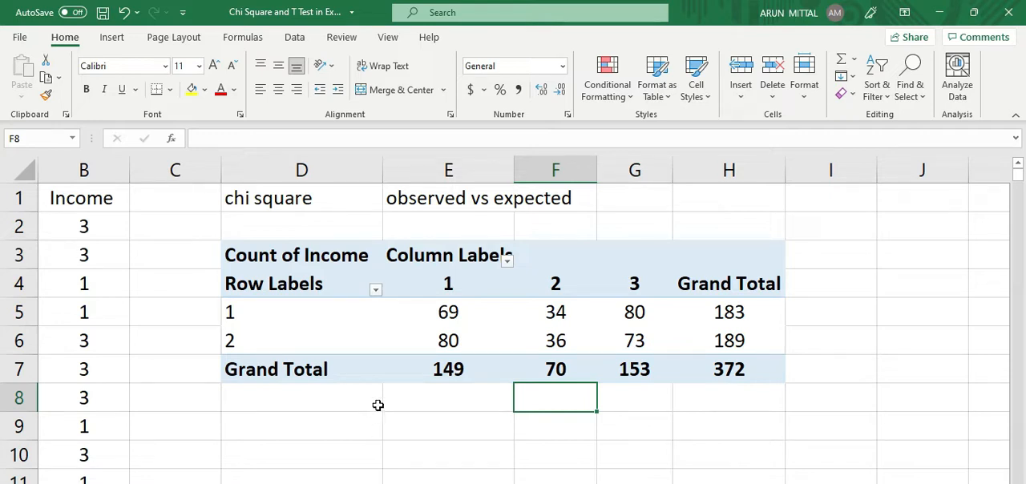
pyautogui.click(441, 205)
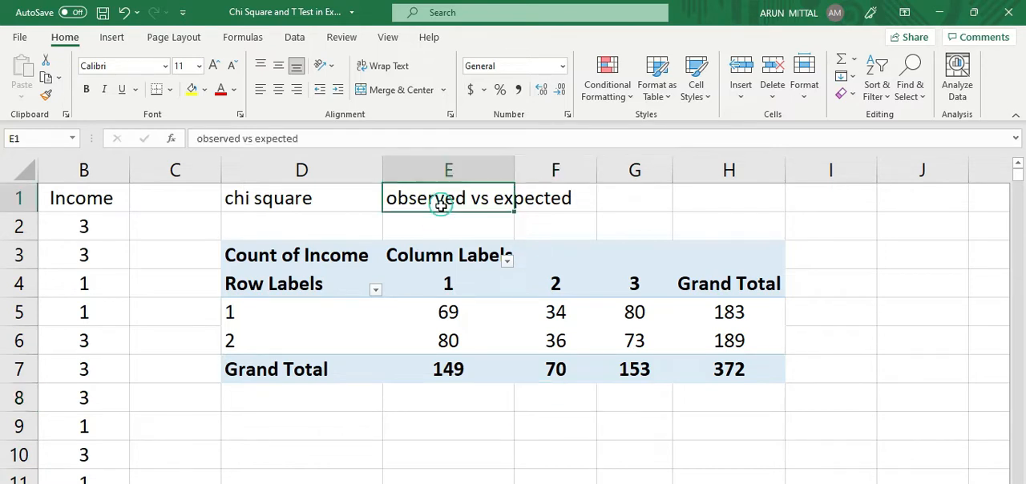
pyautogui.click(458, 206)
pyautogui.press('Right')
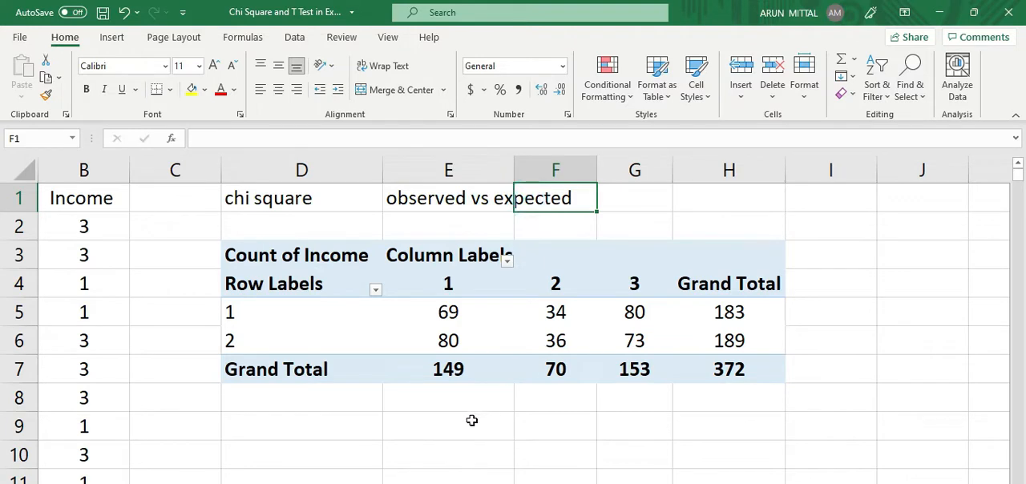
pyautogui.moveTo(468, 312); pyautogui.dragTo(614, 339)
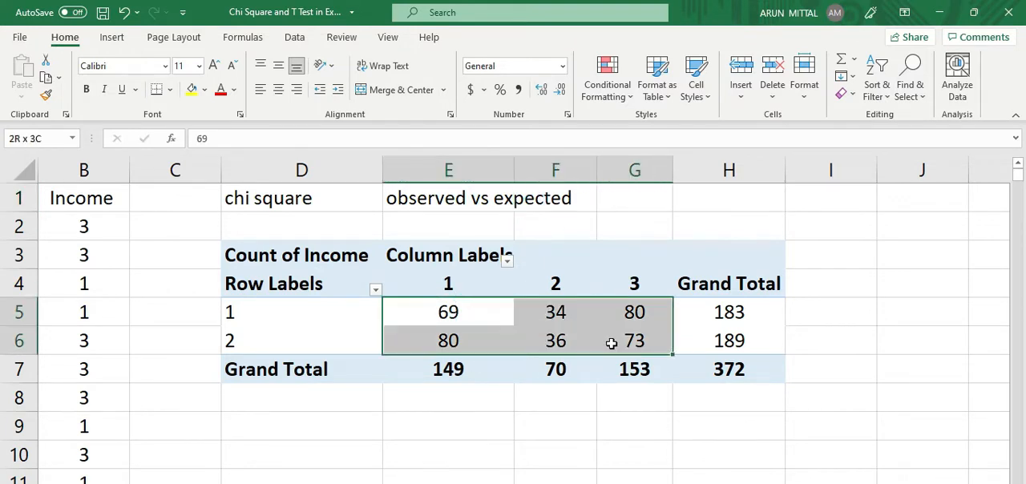
pyautogui.click(530, 414)
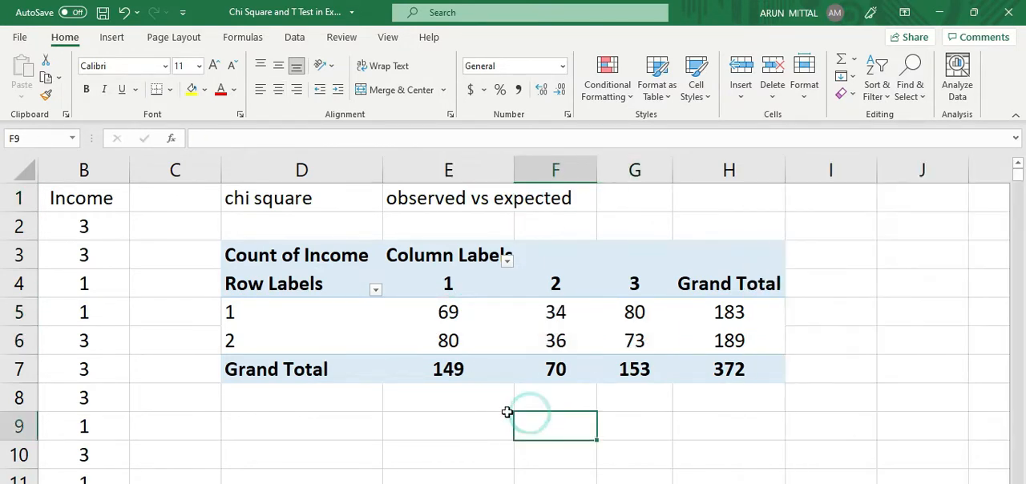
# Step: Below the PivotTable, enter the first income heading "below 30K" in cell E9
pyautogui.scroll(-1, 340, 412)
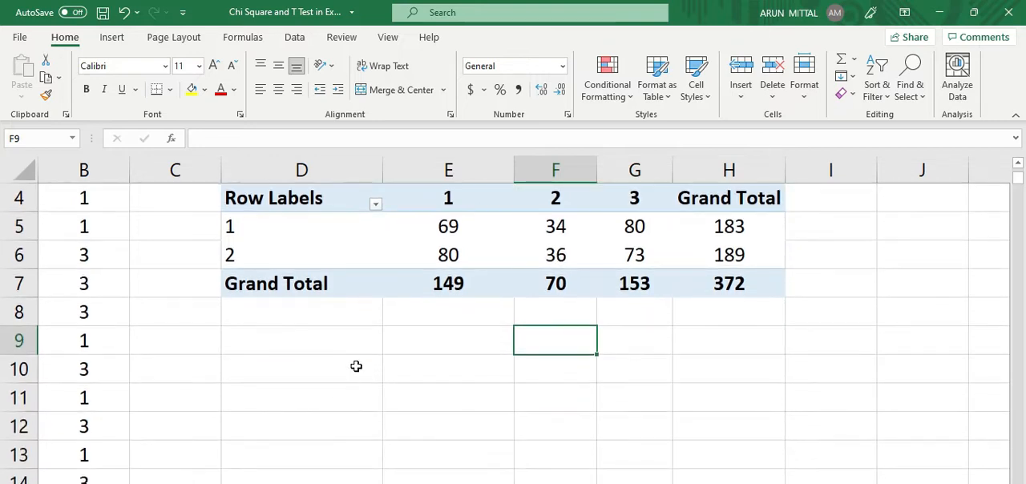
pyautogui.click(413, 342)
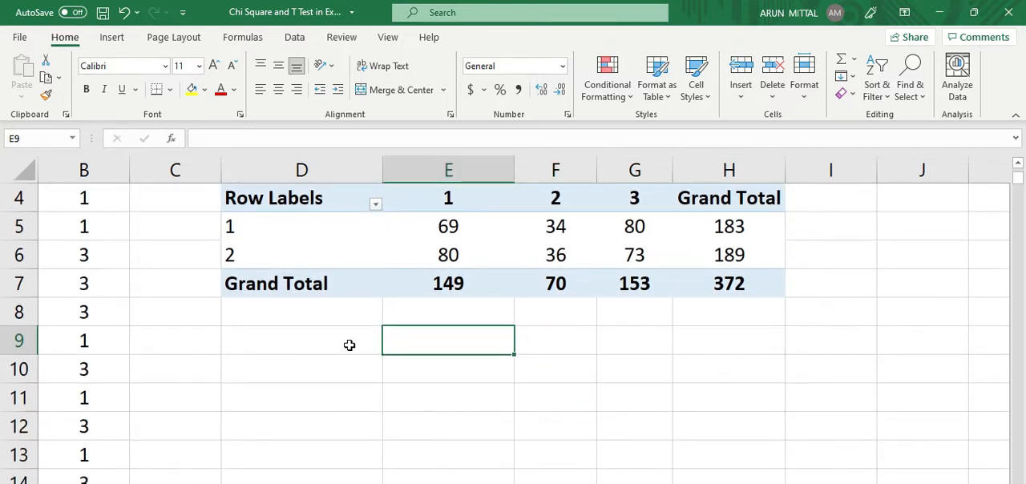
pyautogui.write('below')
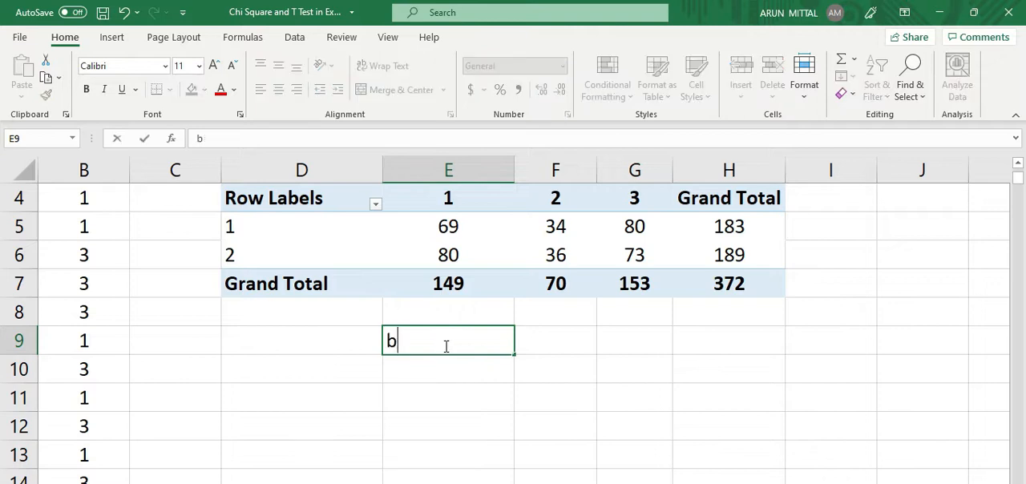
pyautogui.press('BackSpace')
pyautogui.press('BackSpace')
pyautogui.write('ow 30K')
pyautogui.press('Tab')
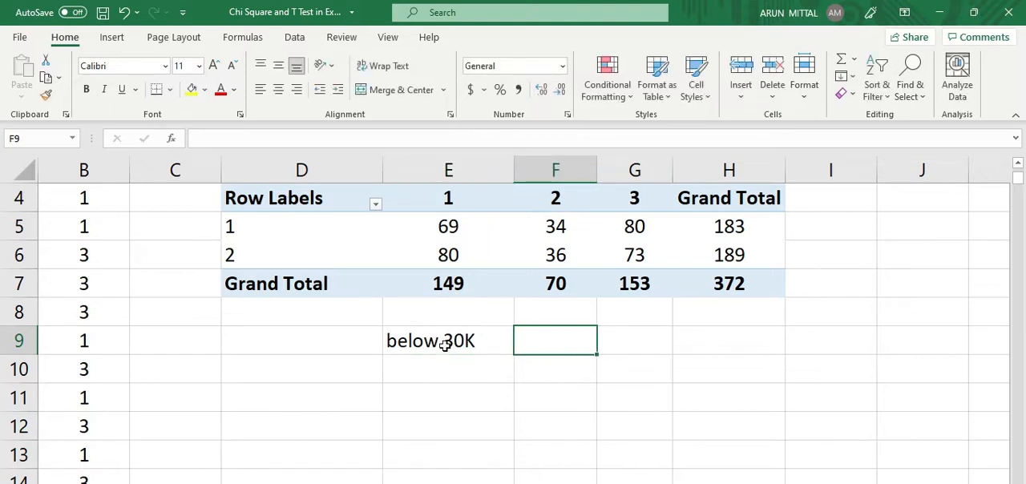
# Step: Enter the second income heading "30K to 60K" in cell F9
pyautogui.write('30K to 60K')
pyautogui.press('Tab')
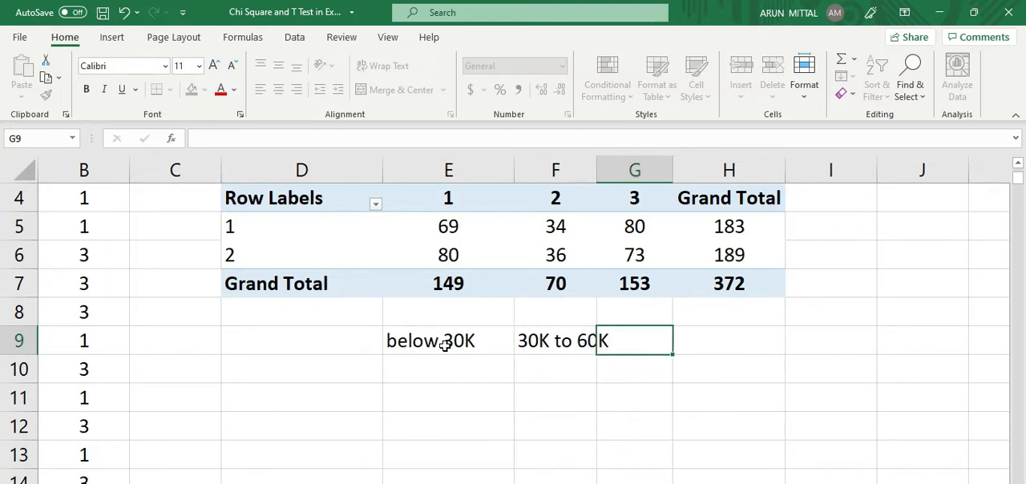
# Step: Enter the third income heading "Above 60 K" in cell G9
pyautogui.write('60 K')
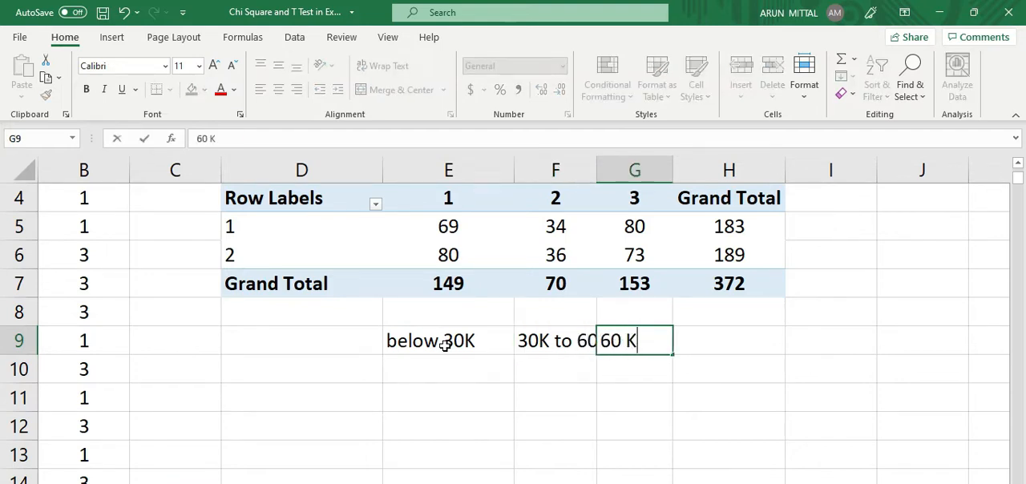
pyautogui.write('K to')
pyautogui.press('BackSpace')
pyautogui.press('BackSpace')
pyautogui.press('BackSpace')
pyautogui.press('BackSpace')
pyautogui.press('BackSpace')
pyautogui.press('BackSpace')
pyautogui.press('BackSpace')
pyautogui.write('Abov')
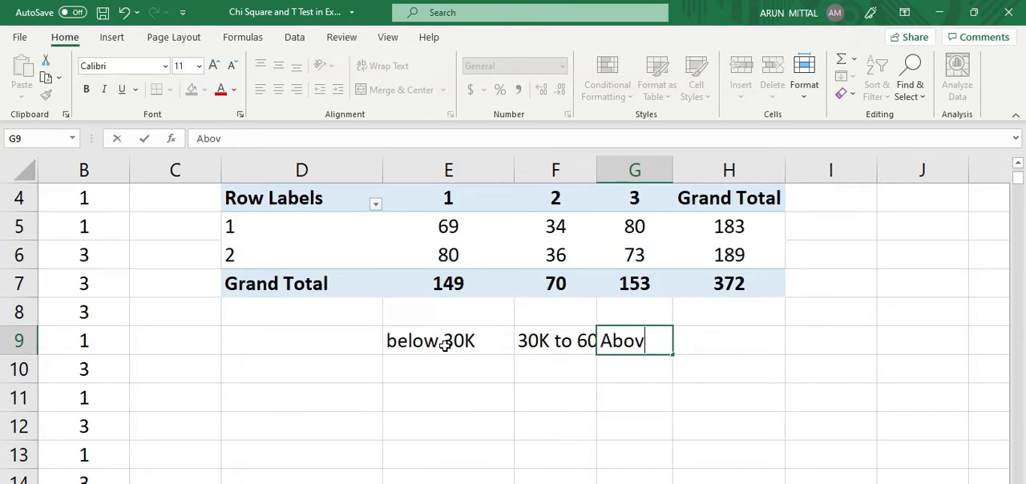
pyautogui.write('e 60 K')
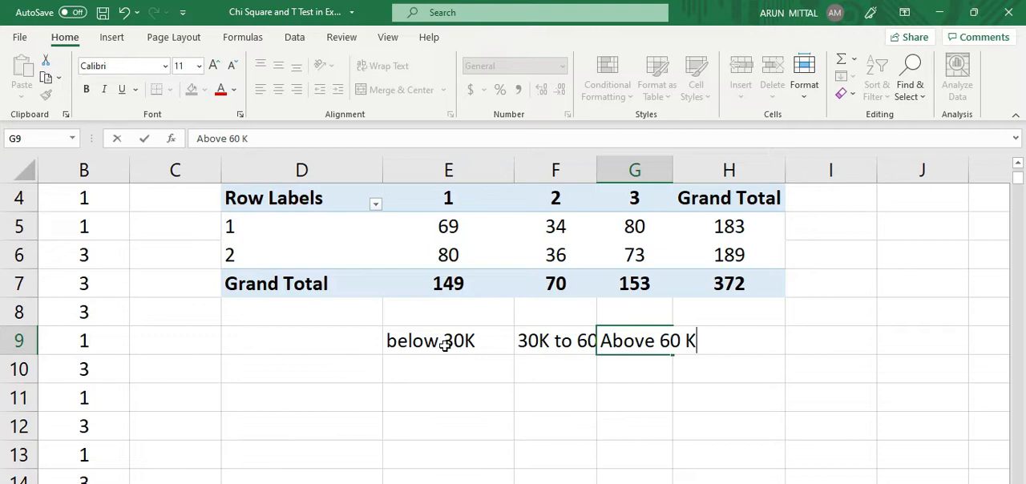
pyautogui.press('Return')
# Step: Enter the row labels "Male" in D10 and "Female" in D11
pyautogui.press('Left')
pyautogui.write('Male')
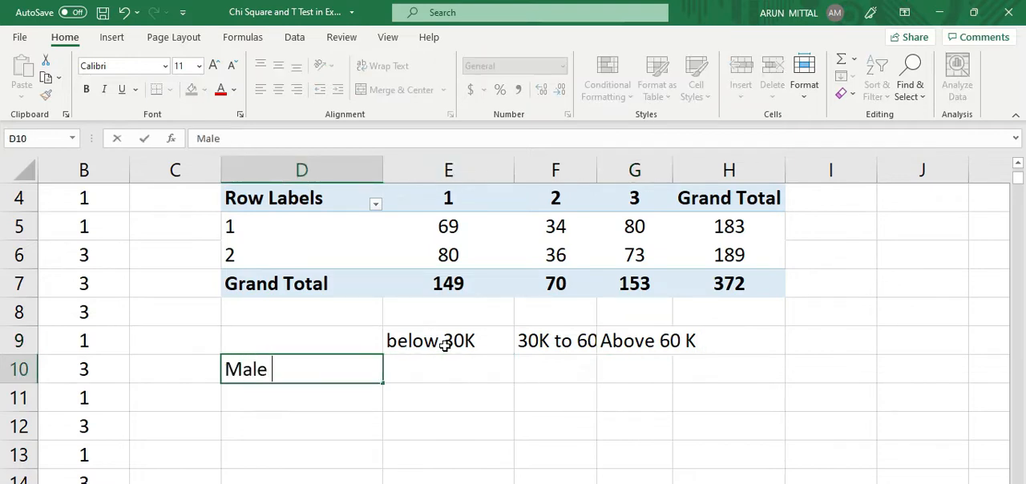
pyautogui.press('Return')
pyautogui.write('Female')
pyautogui.press('Tab')
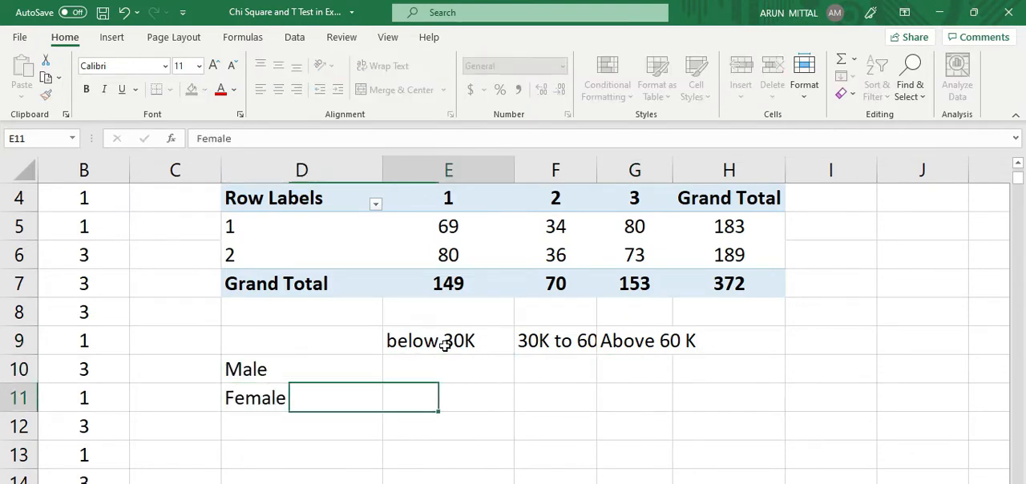
pyautogui.press('Return')
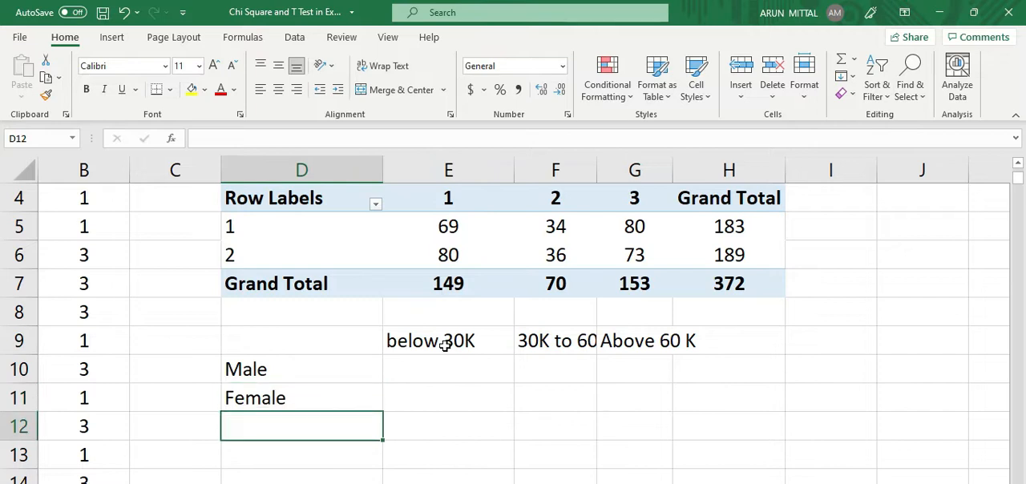
# Step: Enter the row label "Tota" in D12 and the column heading "Total" in H9
pyautogui.write('Tota')
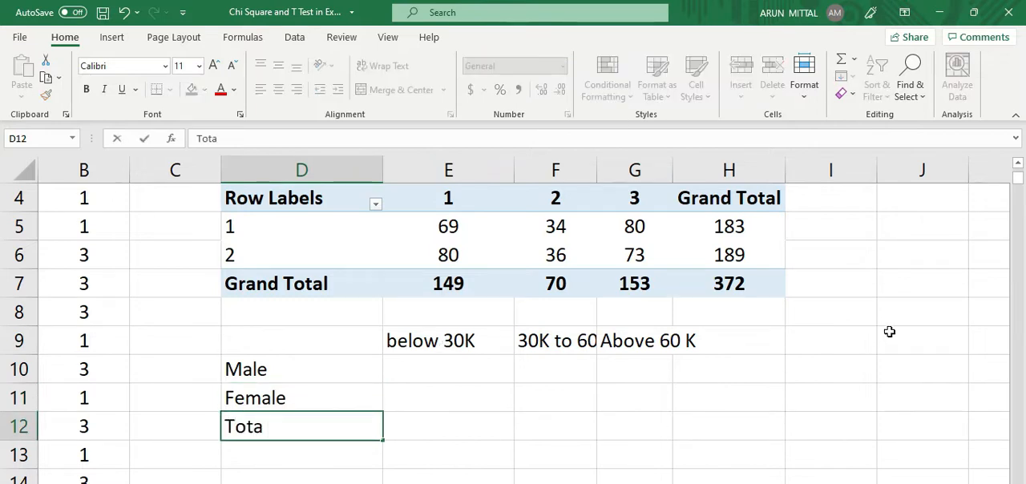
pyautogui.click(762, 343)
pyautogui.write('Total')
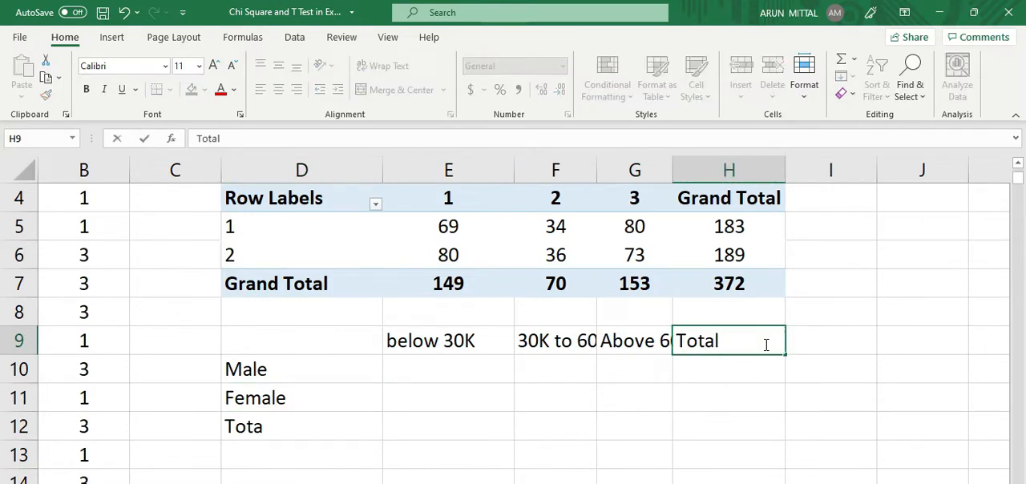
pyautogui.click(726, 399)
# Step: Fit the widths of columns F and G to their contents and narrow column D
pyautogui.doubleClick(595, 170)
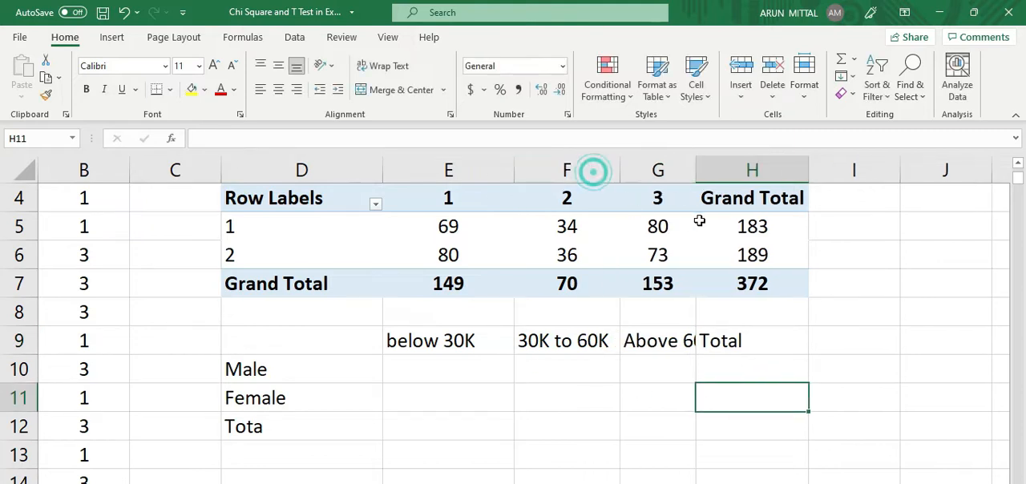
pyautogui.doubleClick(697, 170)
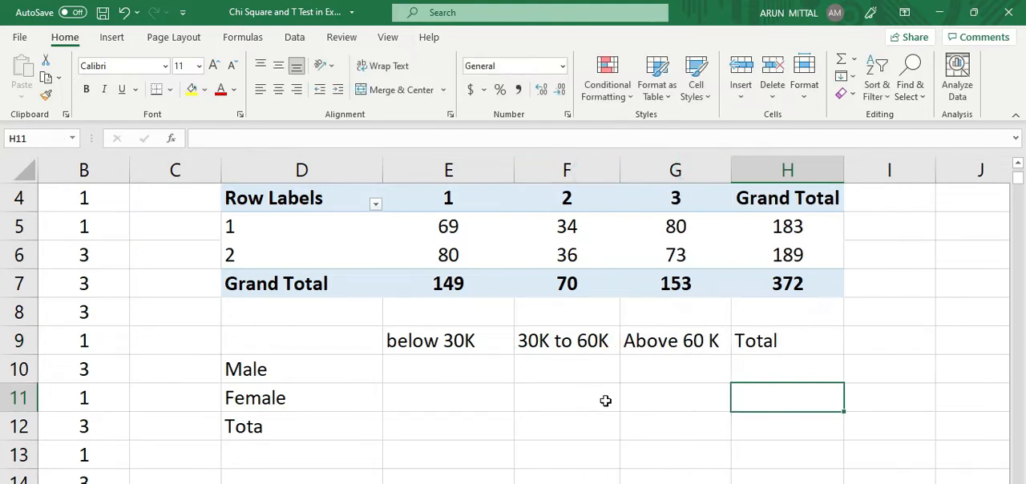
pyautogui.moveTo(383, 170); pyautogui.dragTo(346, 169)
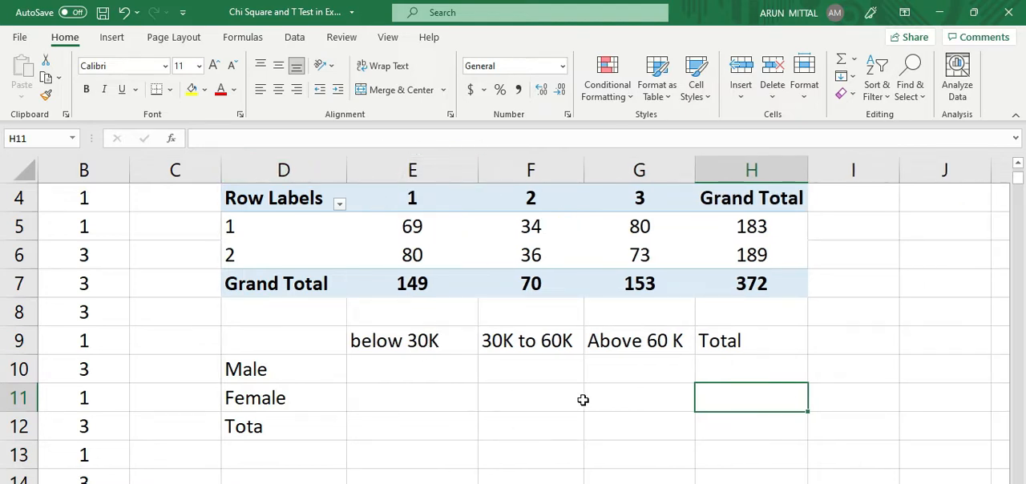
pyautogui.scroll(1, 419, 351)
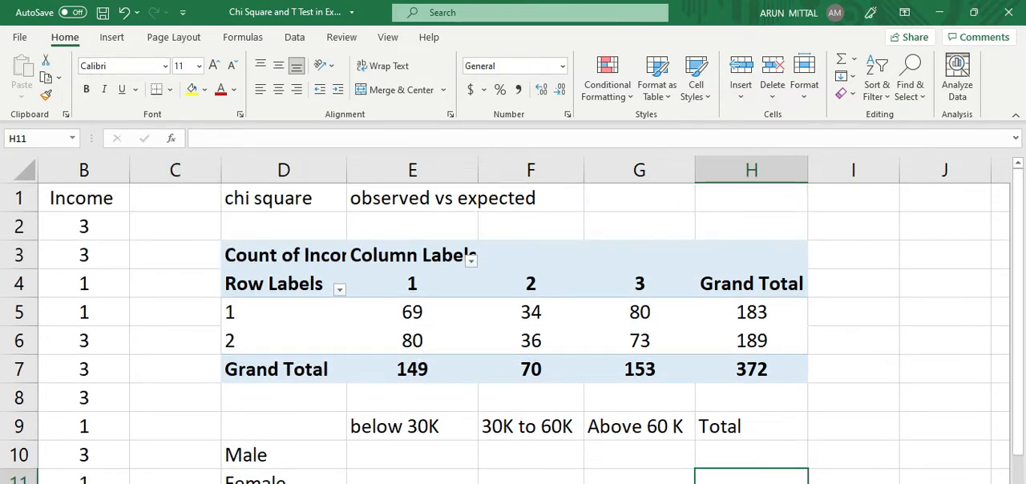
pyautogui.hotkey('ctrl', 'pagedown')
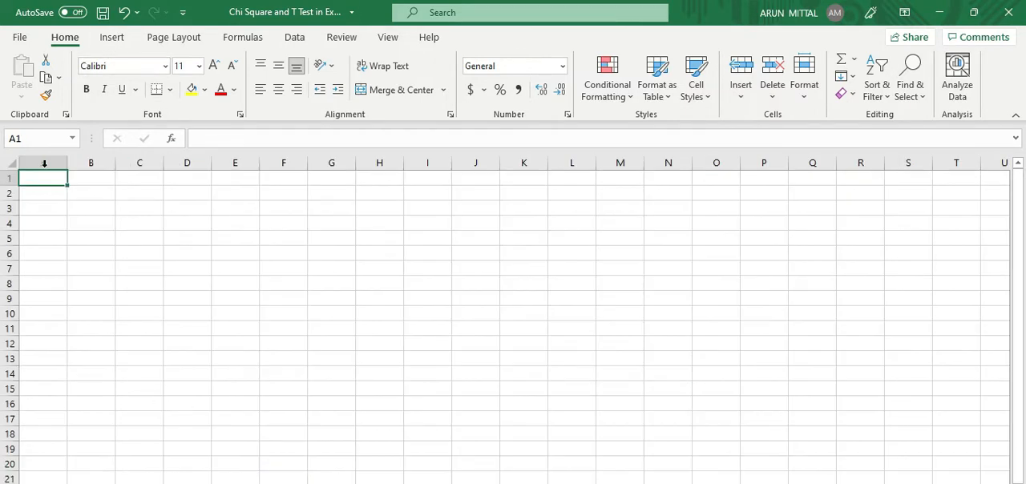
pyautogui.click(112, 37)
pyautogui.click(24, 80)
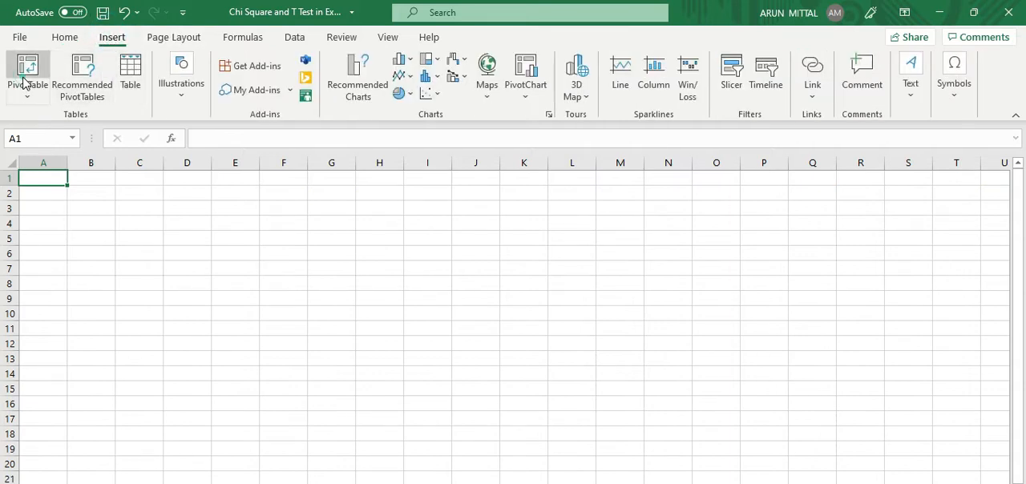
pyautogui.click(680, 378)
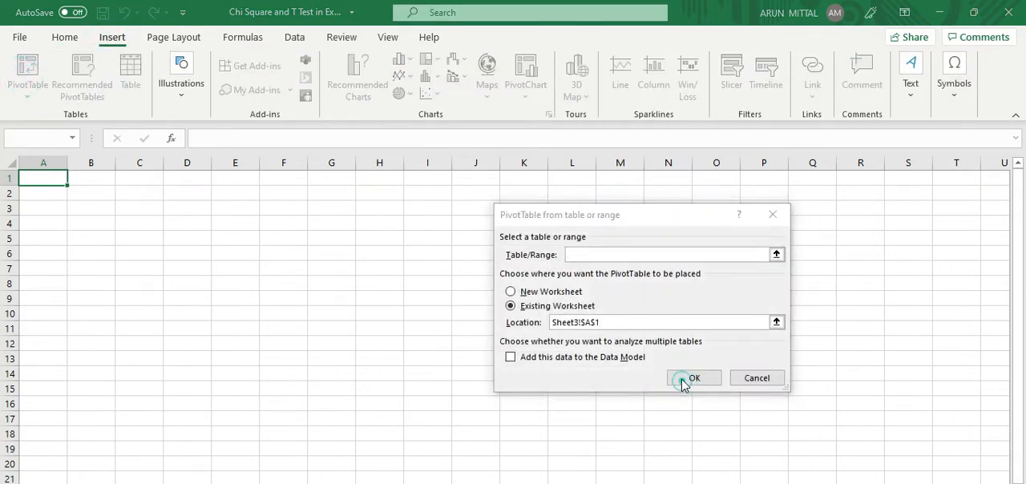
pyautogui.press('Return')
pyautogui.click(772, 214)
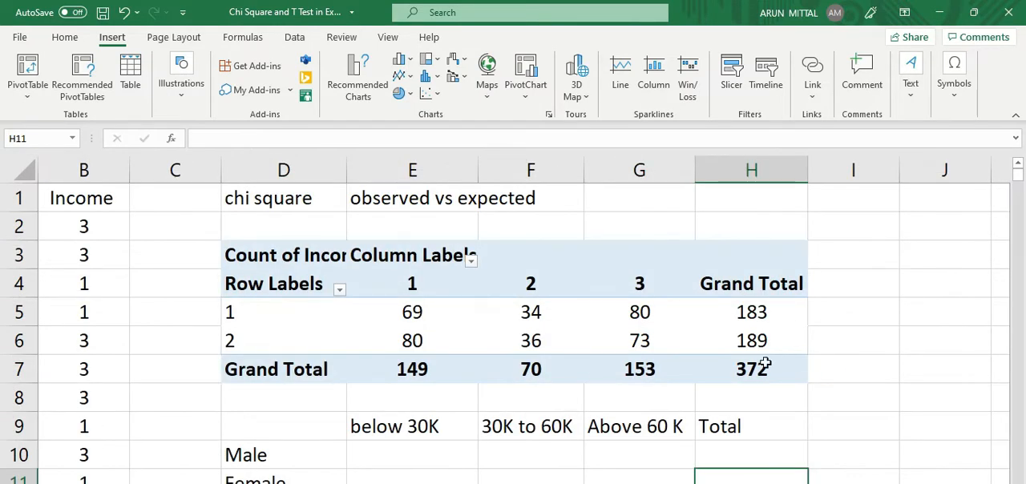
pyautogui.keyDown('ctrl'); pyautogui.scroll(3, 764, 367); pyautogui.keyUp('ctrl')
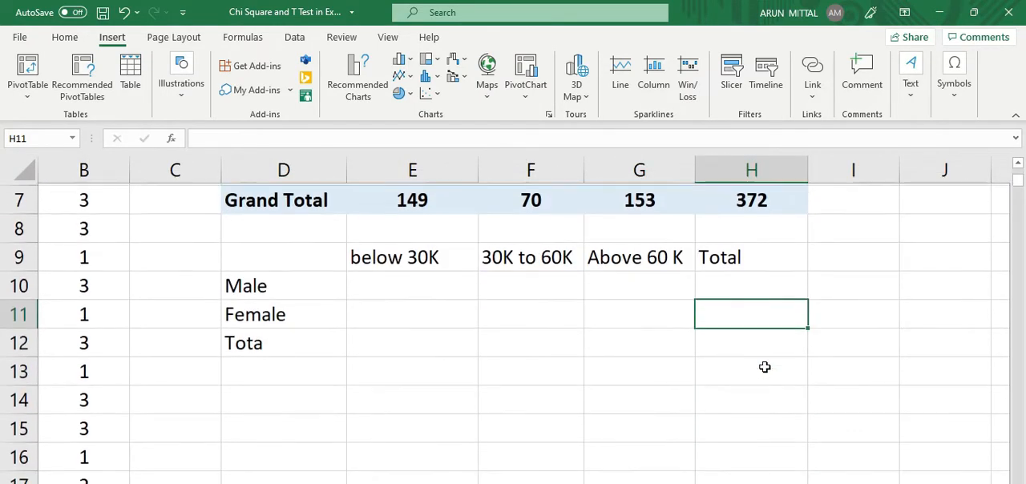
# Step: Save the workbook and copy the PivotTable counts with totals from E5:H7 into the labelled table starting at E10
pyautogui.hotkey('ctrl', 's')
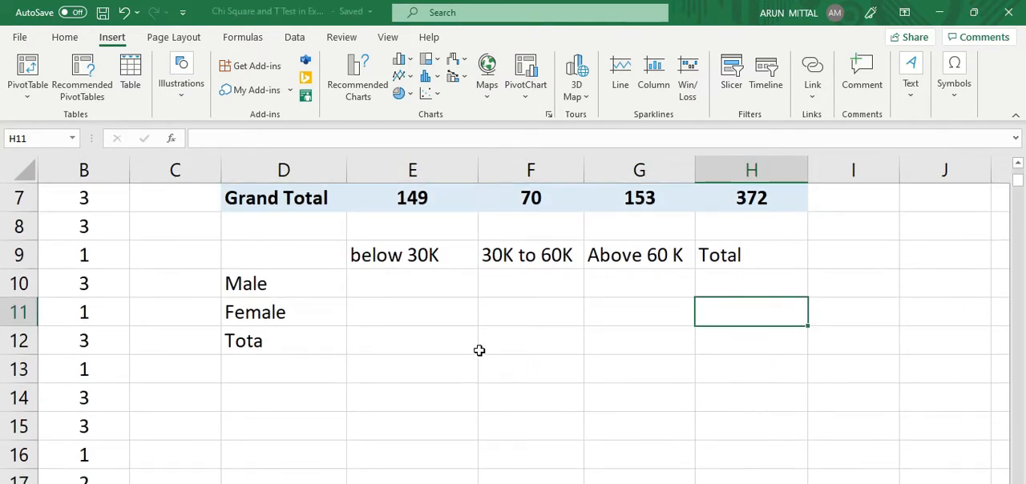
pyautogui.scroll(1, 479, 350)
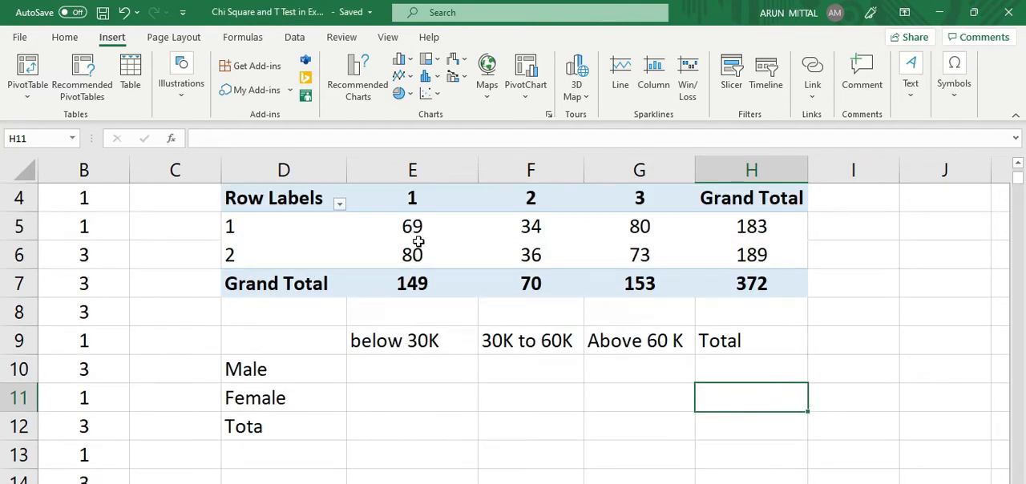
pyautogui.moveTo(430, 226)
pyautogui.moveTo(408, 230); pyautogui.dragTo(641, 260)
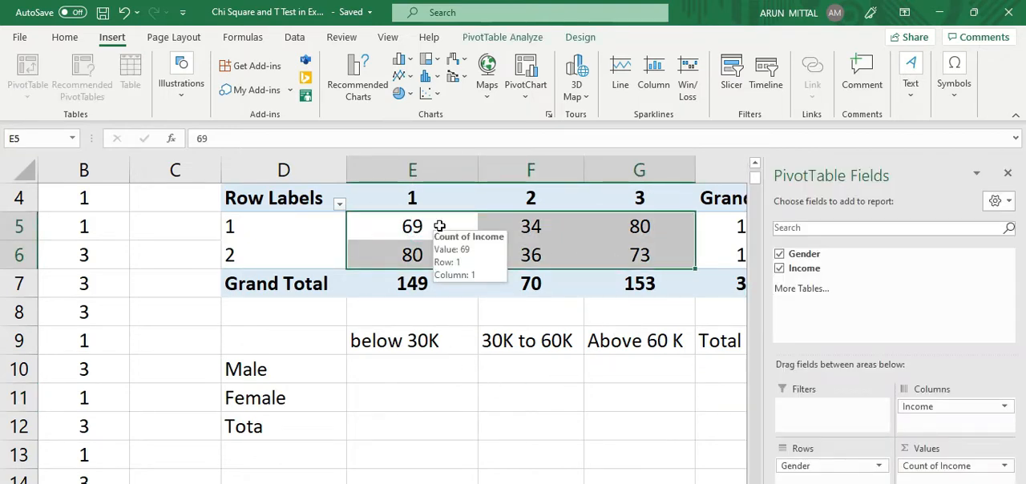
pyautogui.moveTo(444, 226); pyautogui.dragTo(712, 286)
pyautogui.scroll(1, 458, 400)
pyautogui.scroll(-1, 459, 399)
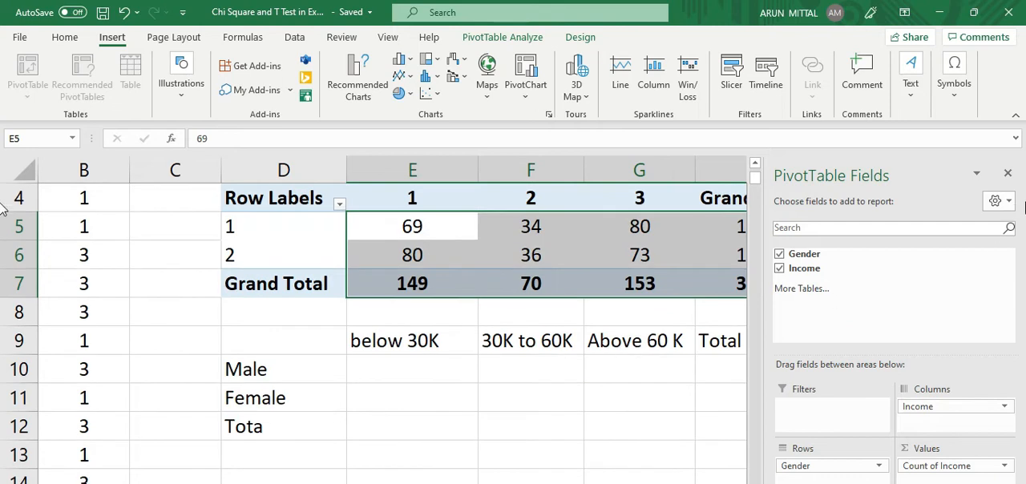
pyautogui.hotkey('ctrl', 'c')
pyautogui.click(390, 373)
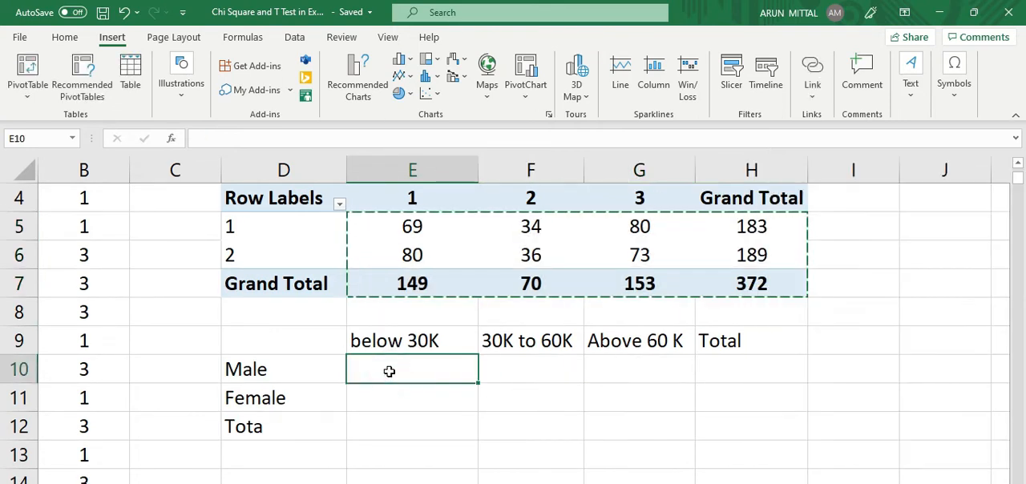
pyautogui.hotkey('ctrl', 'v')
# Step: Center the column headings in E9:H9 and save the workbook
pyautogui.click(820, 341)
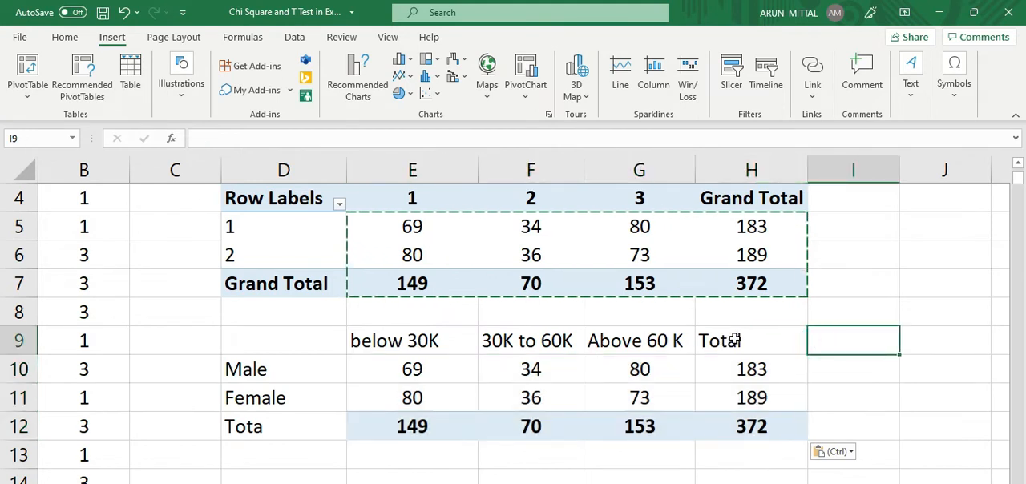
pyautogui.moveTo(721, 341); pyautogui.dragTo(356, 340)
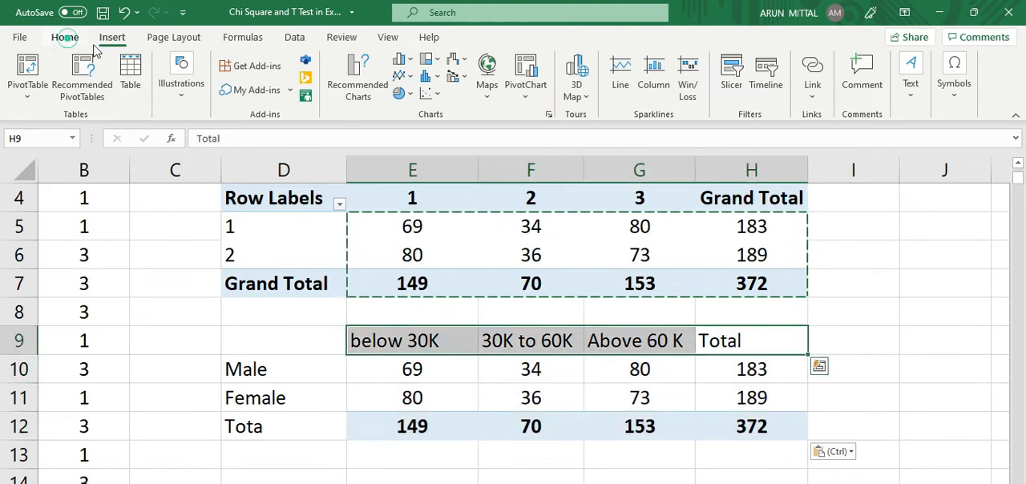
pyautogui.click(64, 37)
pyautogui.click(278, 89)
pyautogui.click(877, 323)
pyautogui.hotkey('ctrl', 's')
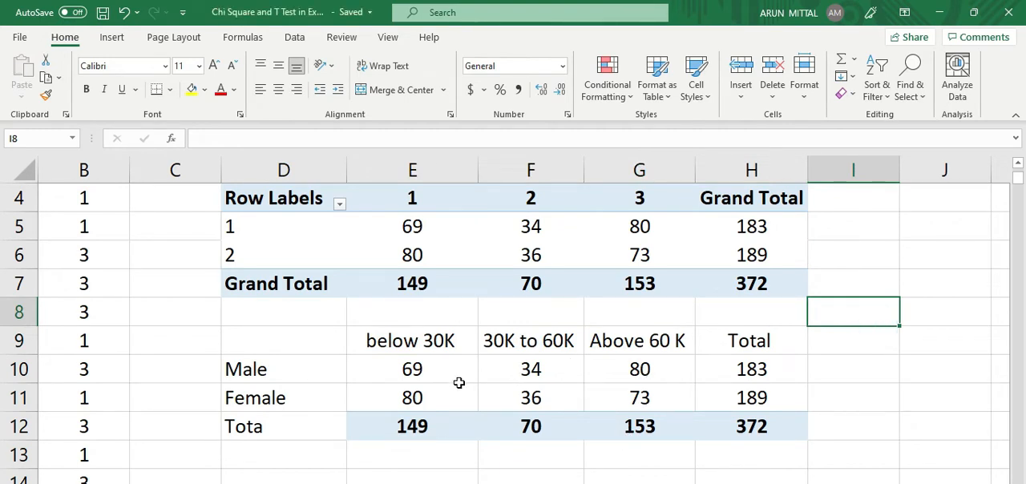
# Step: Clear the pasted Male and Female counts in E10:G11, keeping the row and column totals
pyautogui.scroll(-1, 458, 383)
pyautogui.moveTo(423, 284); pyautogui.dragTo(616, 311)
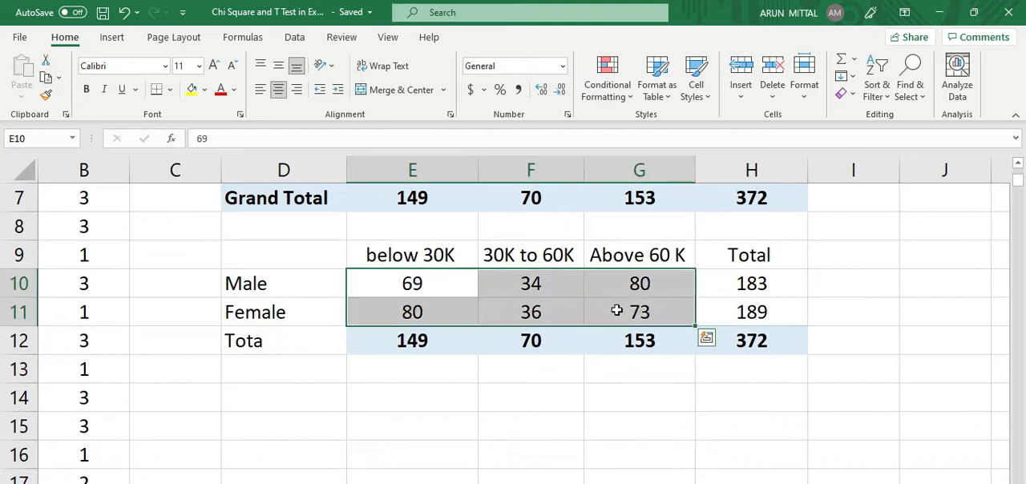
pyautogui.press('Delete')
pyautogui.click(602, 309)
pyautogui.click(420, 286)
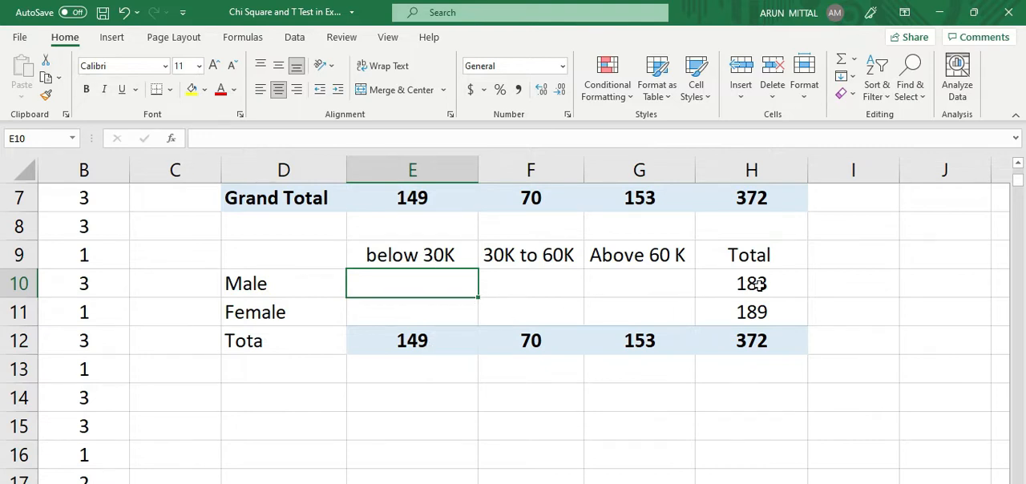
pyautogui.click(431, 343)
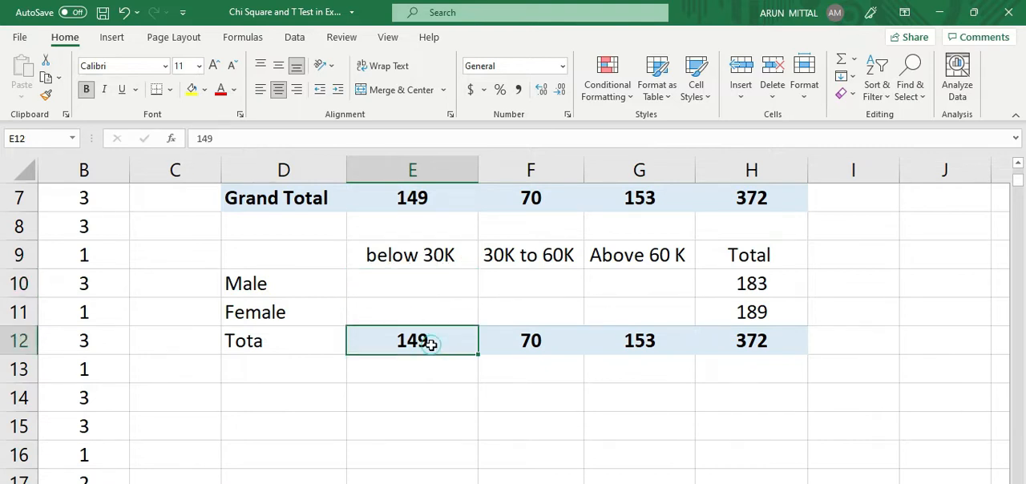
pyautogui.click(766, 283)
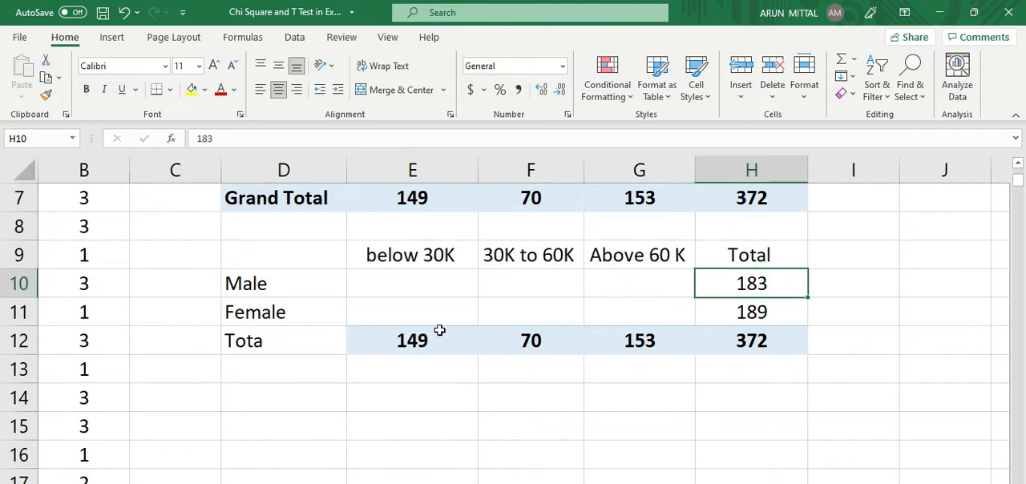
pyautogui.click(440, 341)
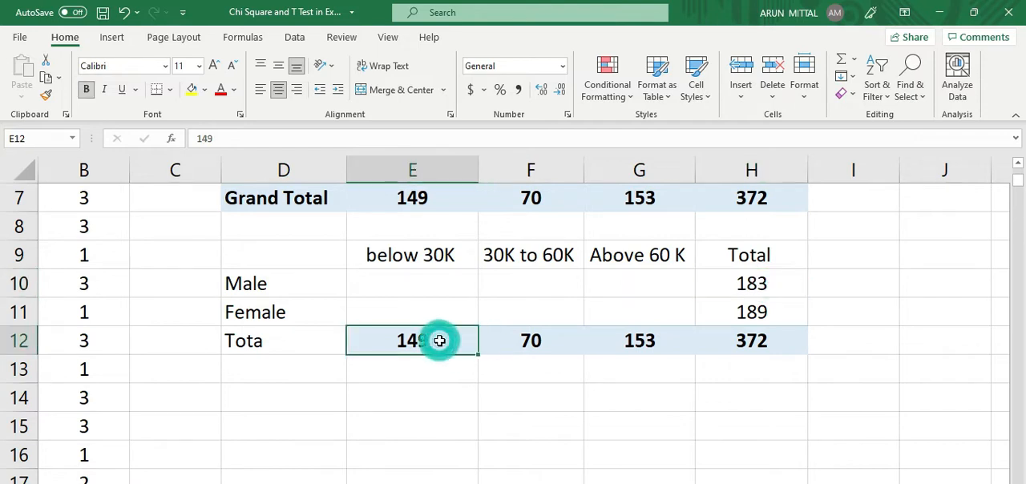
pyautogui.click(754, 338)
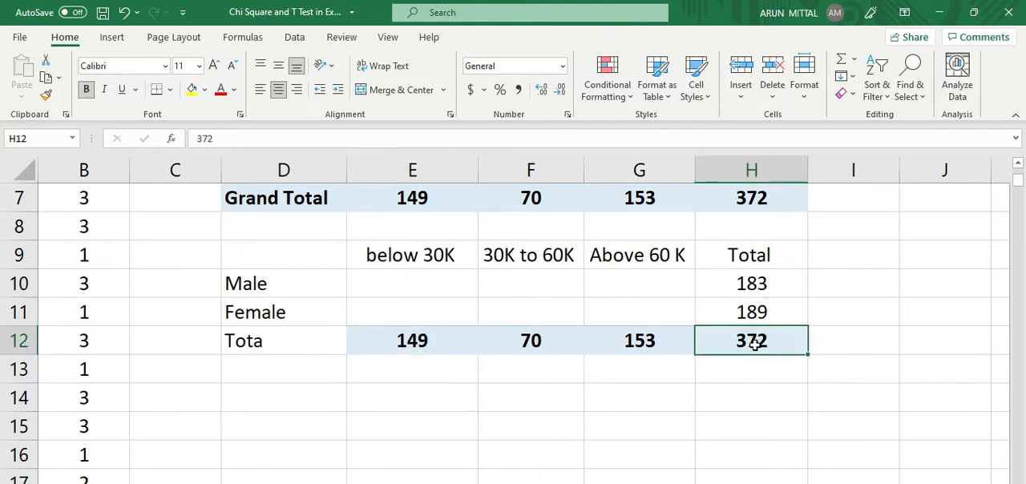
# Step: Enter the expected count formula =H10*E12/H12 for Male, below 30K in cell E10
pyautogui.click(420, 284)
pyautogui.click(420, 284)
pyautogui.write('=')
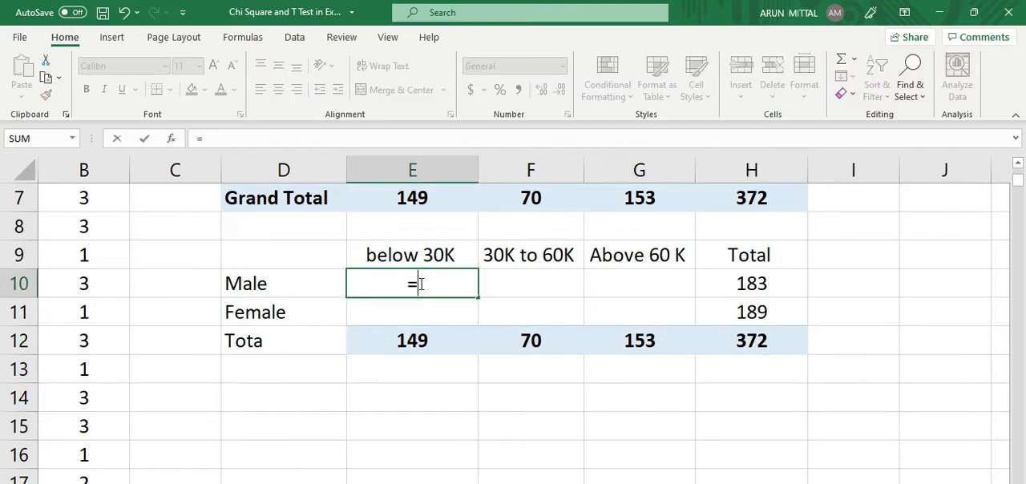
pyautogui.click(732, 285)
pyautogui.write('*')
pyautogui.click(441, 343)
pyautogui.write('/')
pyautogui.click(724, 337)
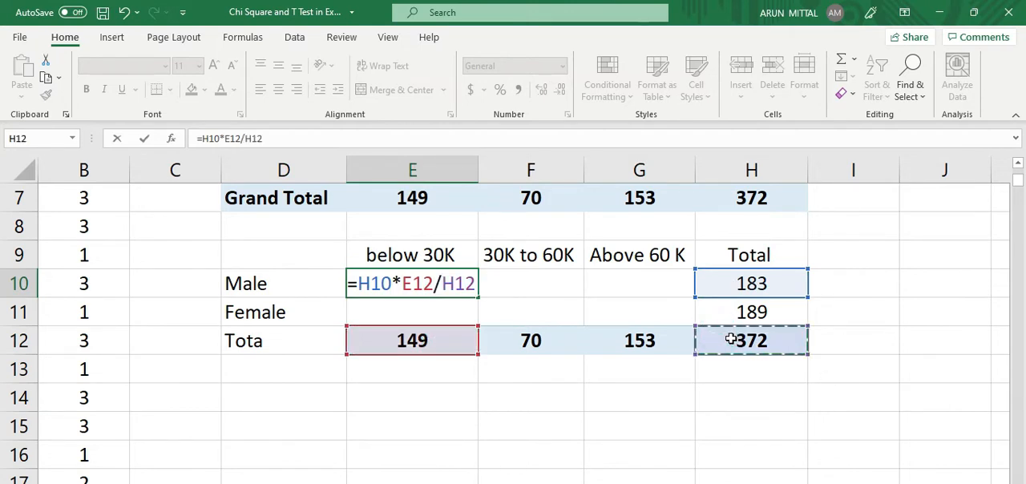
pyautogui.press('Return')
# Step: Format the expected count cells E10:G11 to show two decimal places
pyautogui.moveTo(422, 283); pyautogui.dragTo(664, 313)
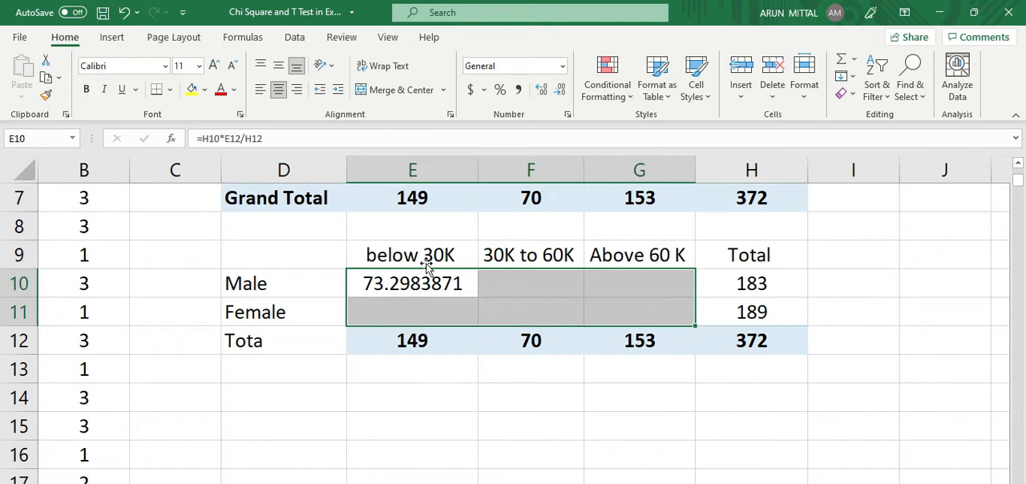
pyautogui.click(542, 89)
pyautogui.click(561, 89)
pyautogui.click(560, 89)
pyautogui.click(560, 89)
pyautogui.click(560, 89)
pyautogui.click(560, 89)
pyautogui.click(560, 89)
pyautogui.click(484, 361)
# Step: Try the formula =H10/F12/H12 in cell F10 and clear the cell
pyautogui.click(458, 282)
pyautogui.click(533, 282)
pyautogui.write('=')
pyautogui.click(728, 282)
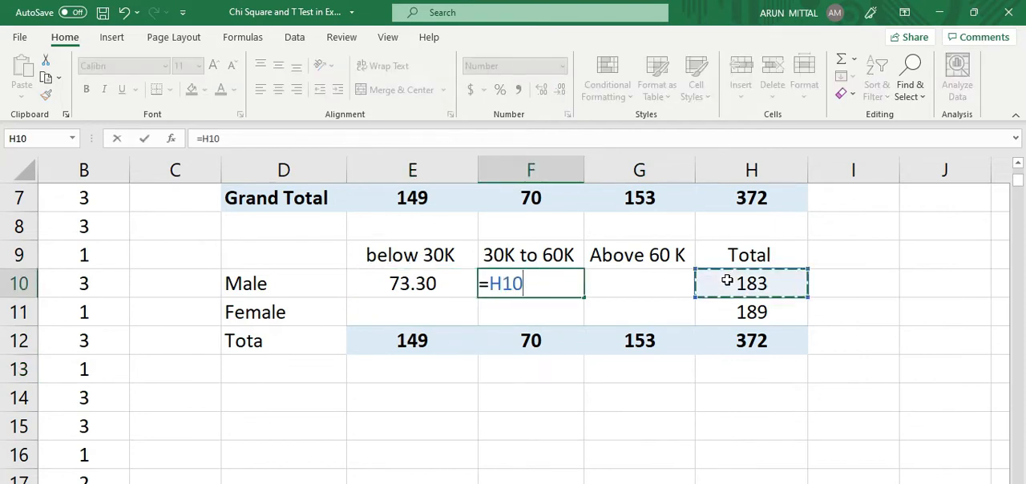
pyautogui.write('/')
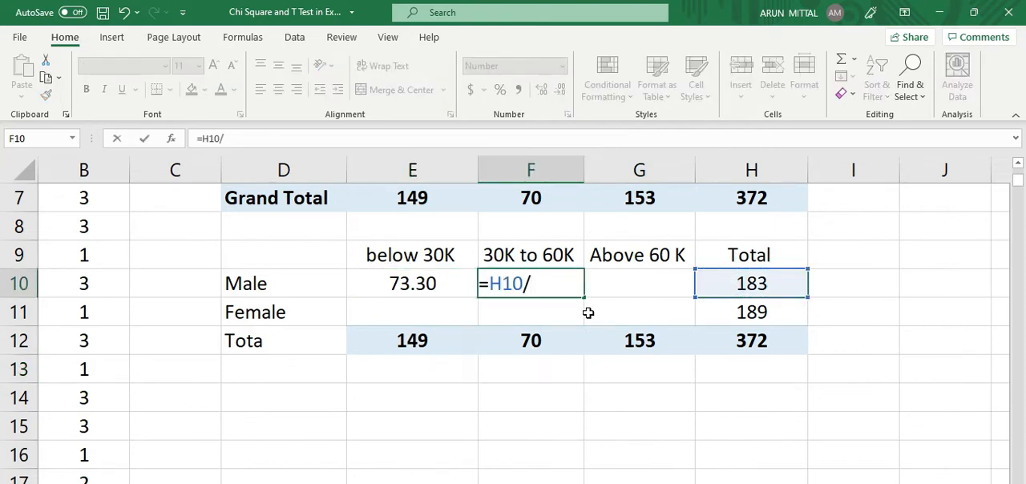
pyautogui.click(550, 339)
pyautogui.write('/')
pyautogui.click(729, 332)
pyautogui.press('Return')
pyautogui.click(550, 285)
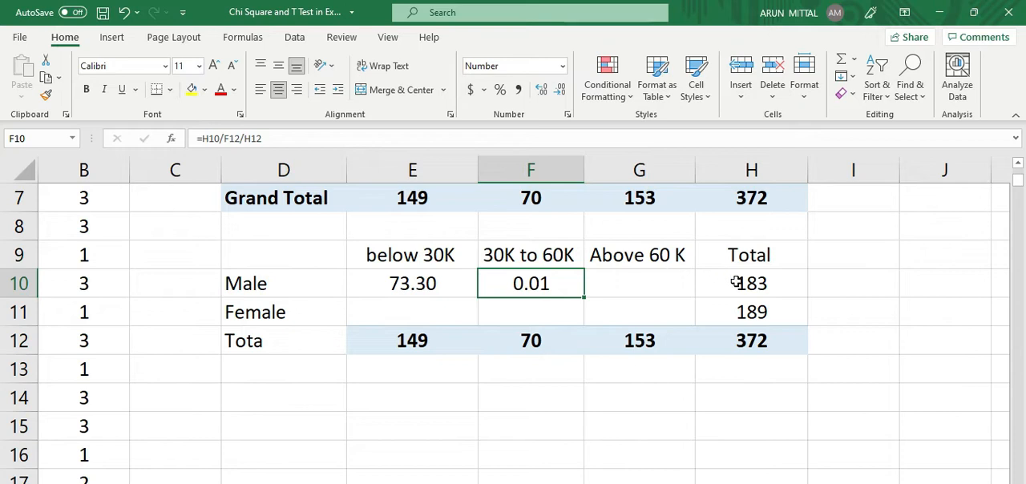
pyautogui.press('Delete')
# Step: Enter the expected count formula =H10*F12/H12 for Male, 30K to 60K in cell F10
pyautogui.click(542, 285)
pyautogui.write('=')
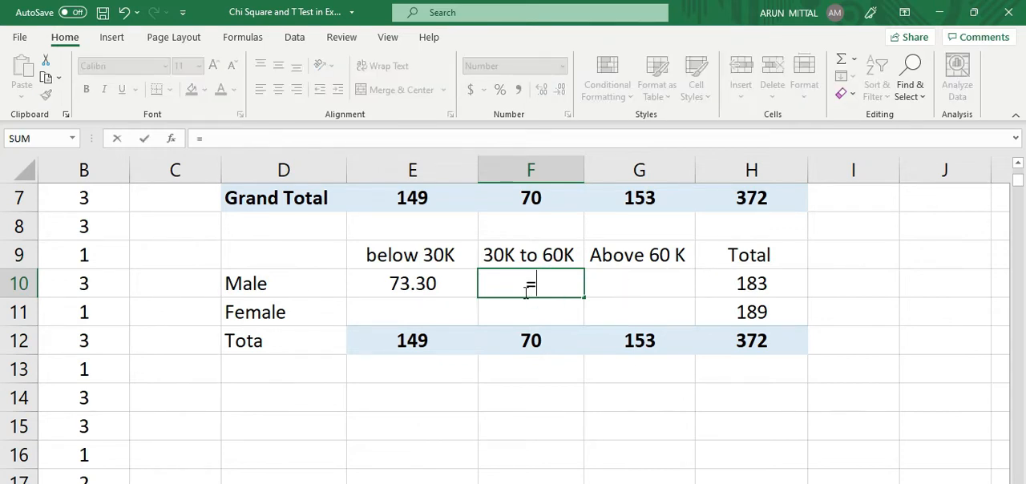
pyautogui.click(750, 290)
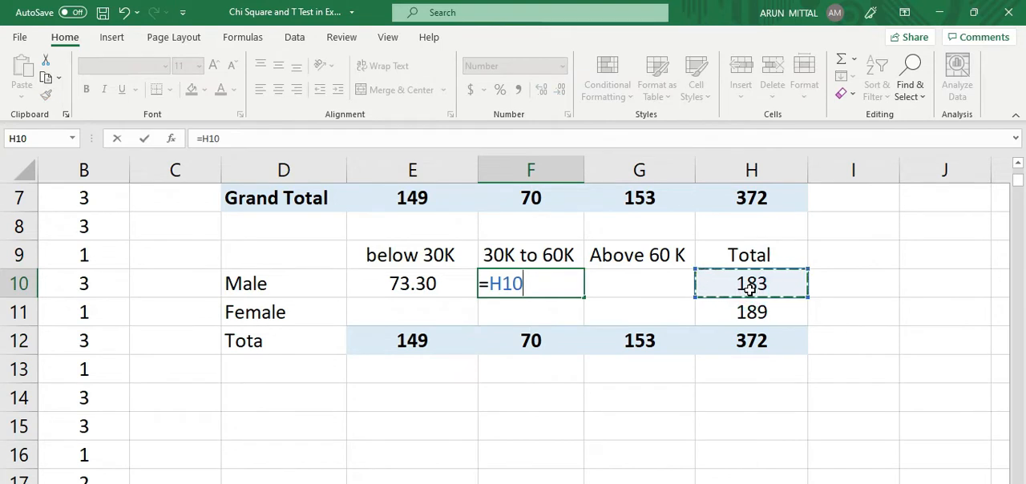
pyautogui.write('*')
pyautogui.click(512, 346)
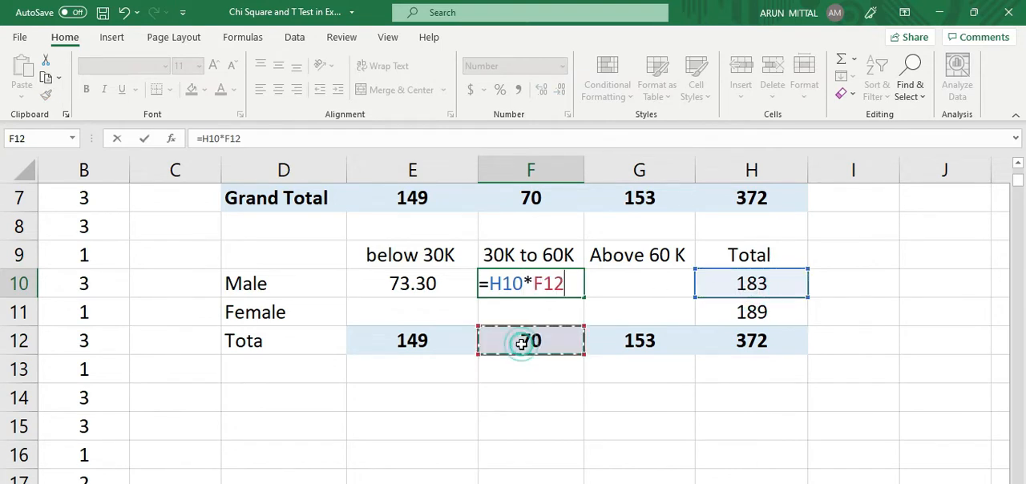
pyautogui.write('/')
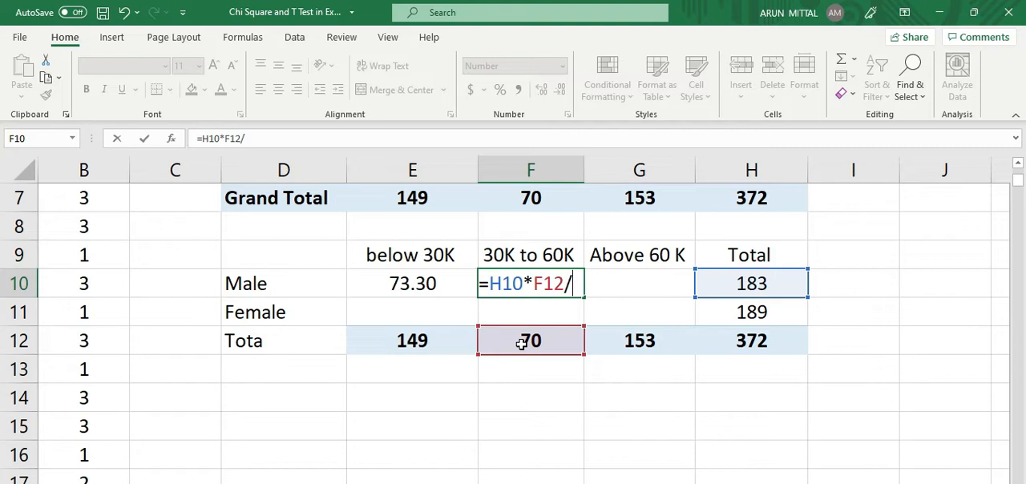
pyautogui.click(727, 339)
pyautogui.press('Return')
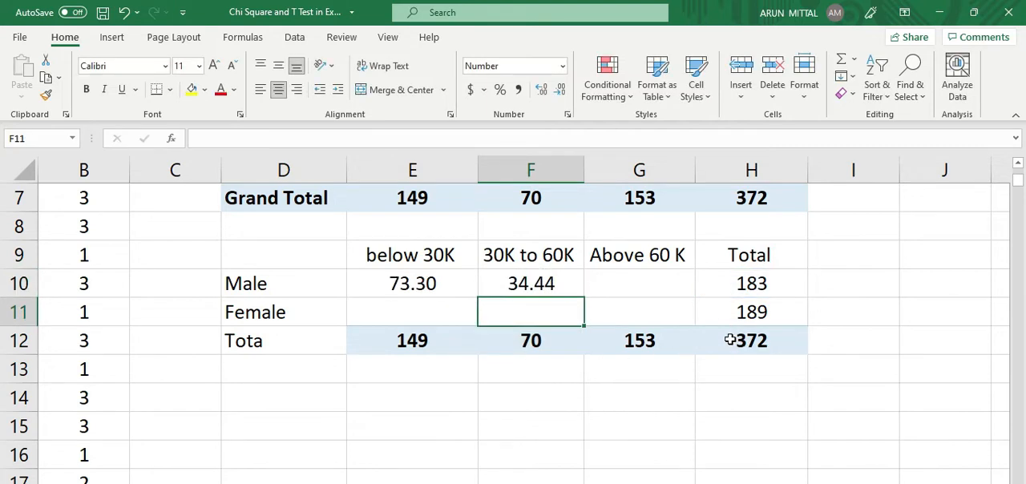
# Step: Enter the expected count formula =H10*G12/H12 for Male, Above 60 K in cell G10
pyautogui.click(632, 282)
pyautogui.write('=')
pyautogui.click(739, 282)
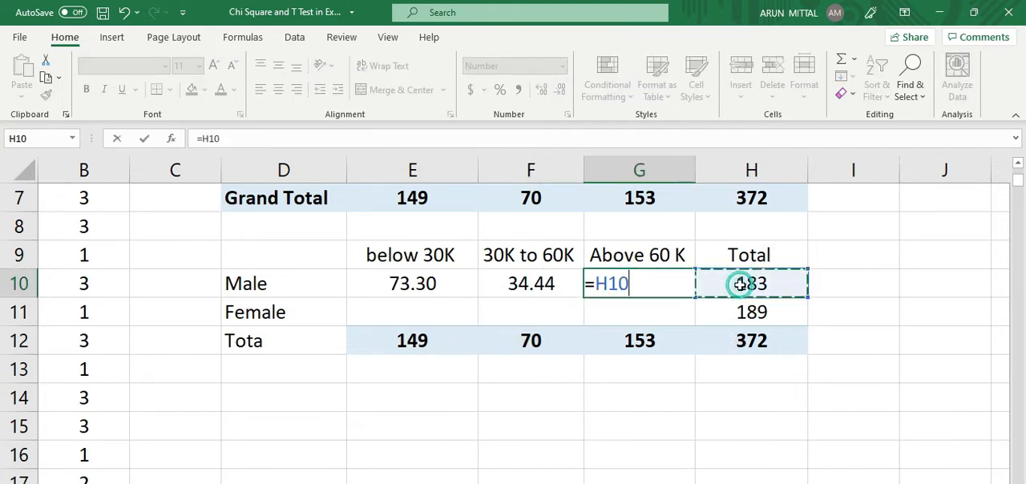
pyautogui.write('*')
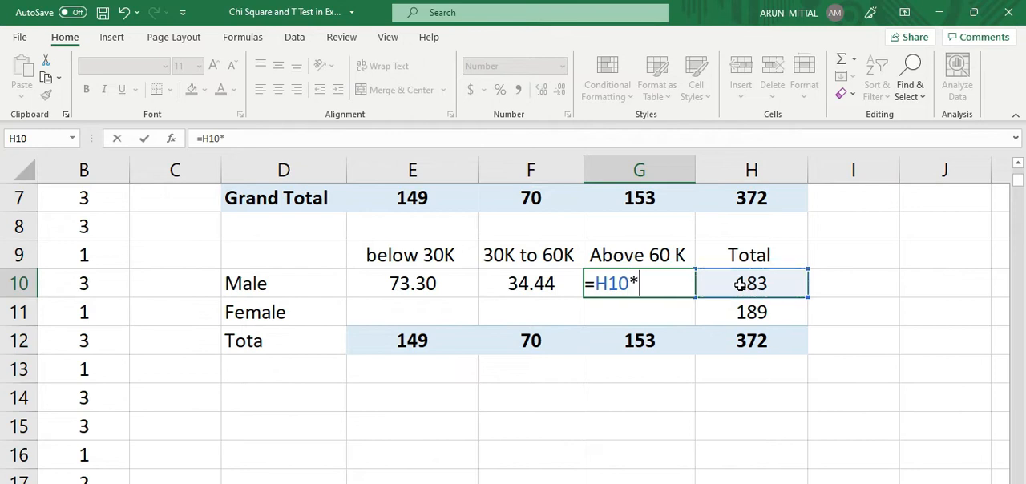
pyautogui.click(641, 344)
pyautogui.write('/')
pyautogui.click(750, 345)
pyautogui.press('Return')
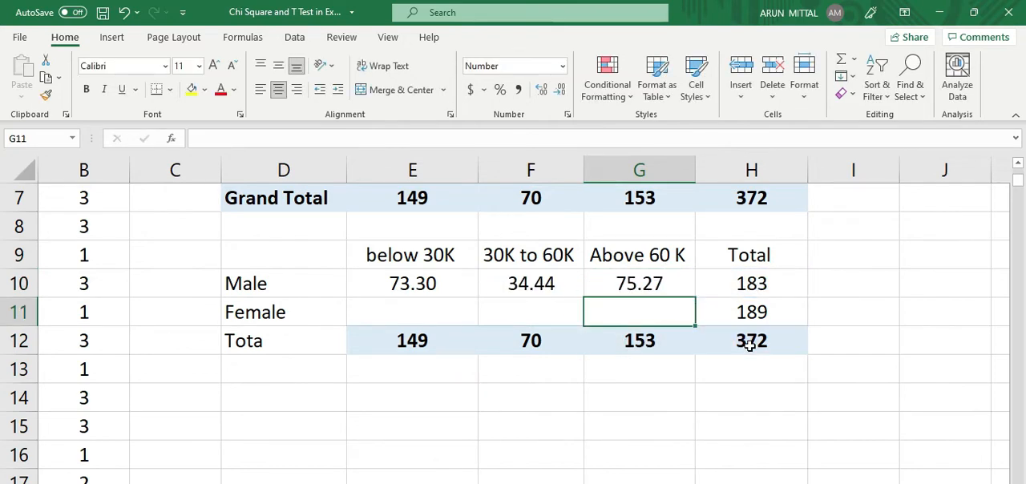
# Step: Enter the expected count formula =H11*E12/H12 for Female, below 30K in cell E11
pyautogui.click(392, 306)
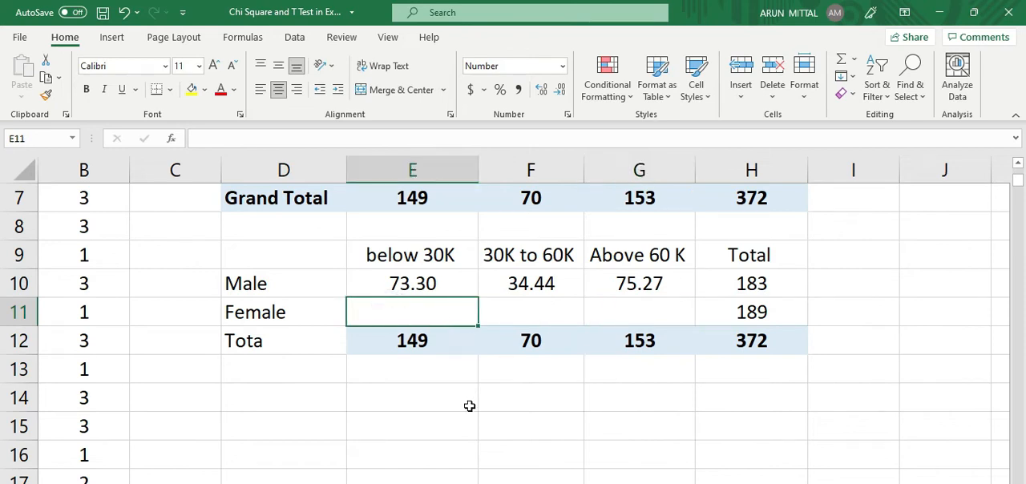
pyautogui.write('=')
pyautogui.click(751, 313)
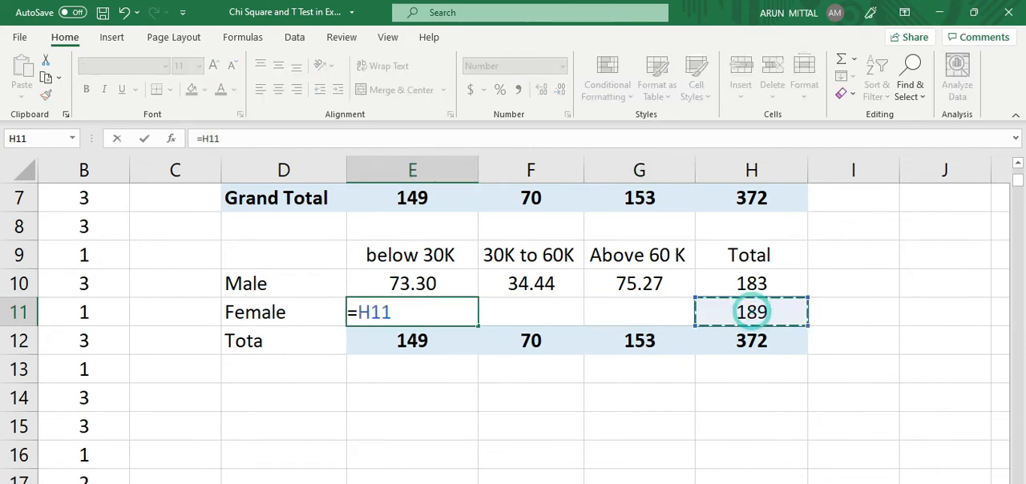
pyautogui.write('*')
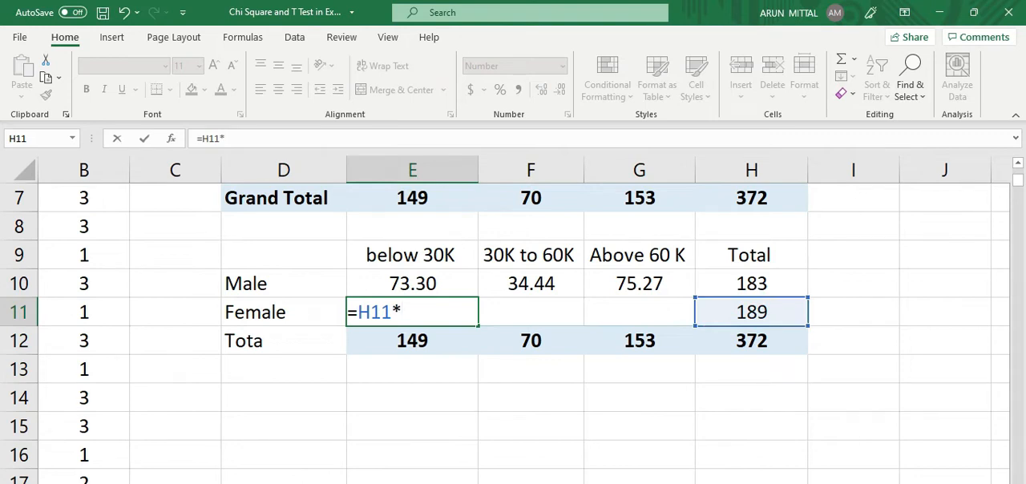
pyautogui.click(413, 343)
pyautogui.write('/')
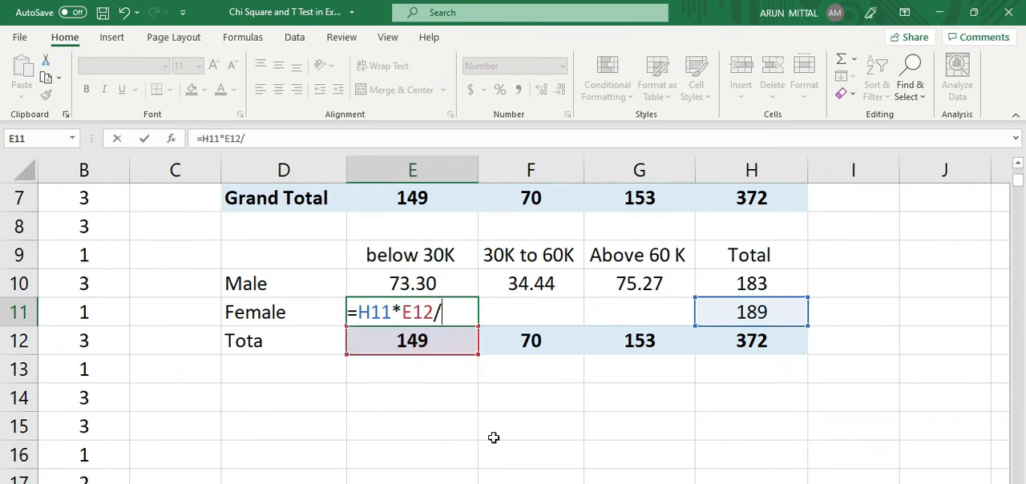
pyautogui.click(744, 345)
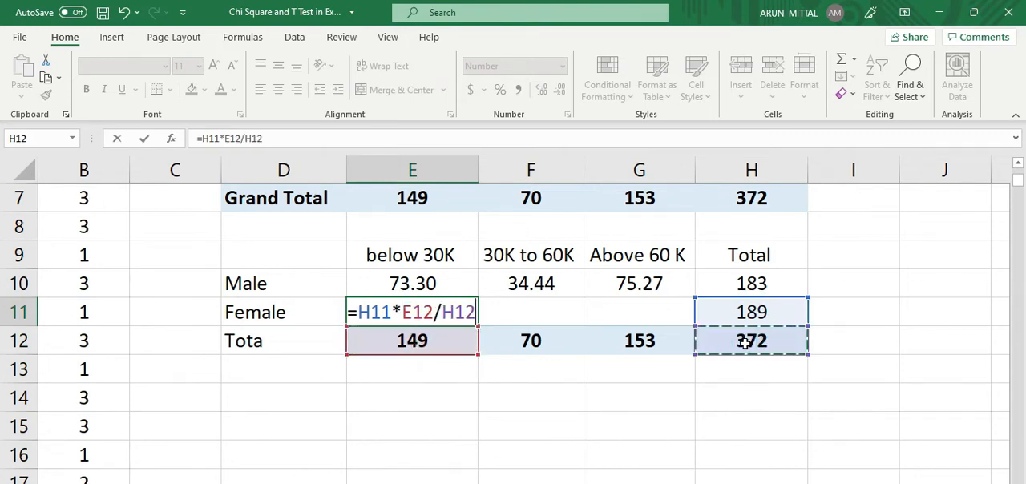
pyautogui.press('Return')
# Step: Enter the expected count formula =H11*F12/H12 for Female, 30K to 60K in cell F11
pyautogui.click(534, 312)
pyautogui.write('=')
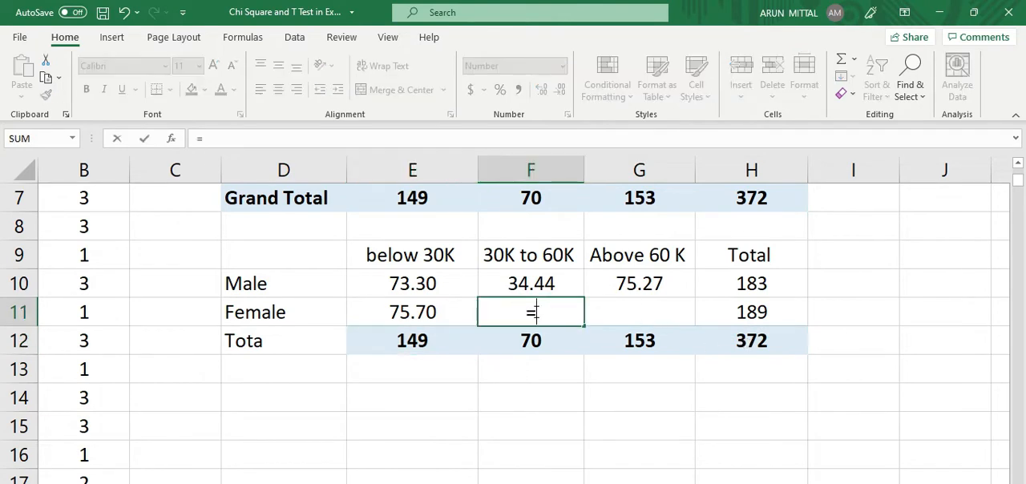
pyautogui.click(771, 312)
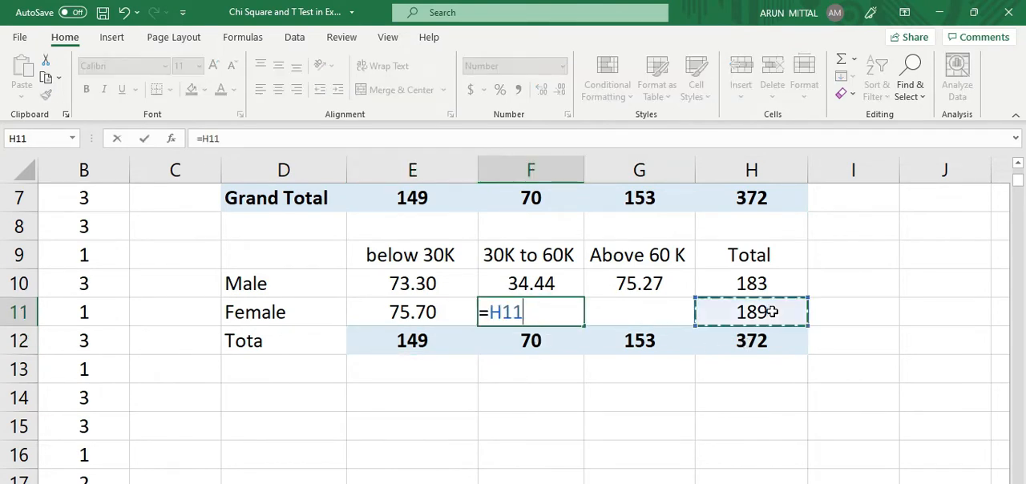
pyautogui.write('*')
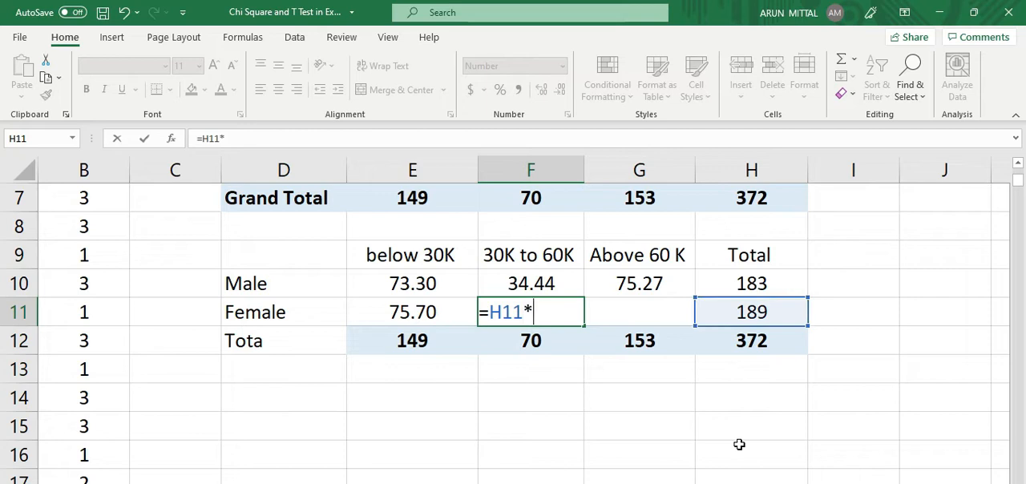
pyautogui.click(546, 355)
pyautogui.write('/')
pyautogui.click(754, 342)
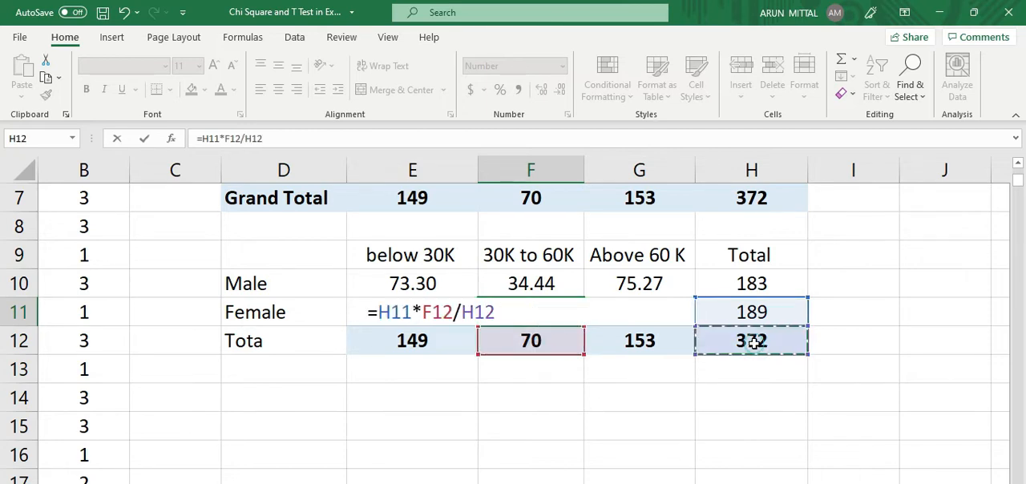
pyautogui.press('Return')
# Step: Enter the expected count formula =H11*G12/H12 for Female, Above 60 K in cell G11 and save the workbook
pyautogui.click(650, 303)
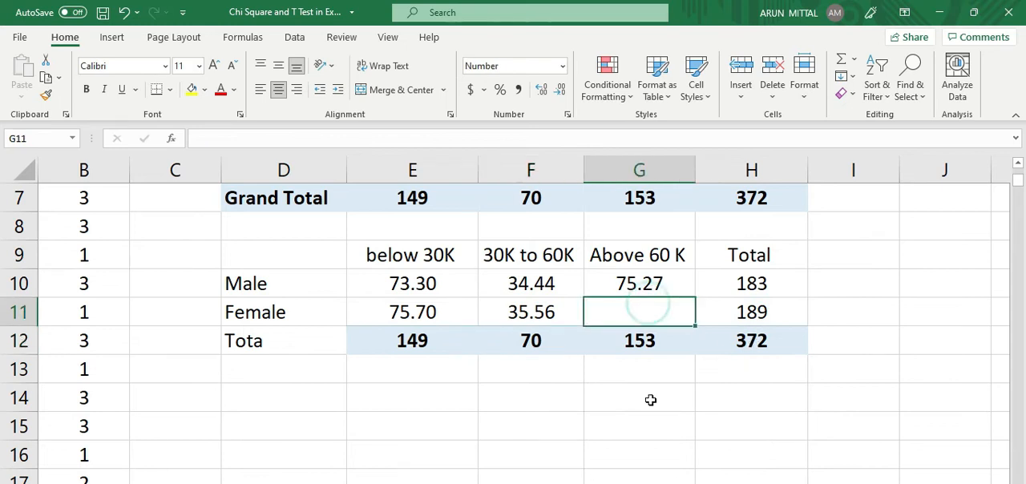
pyautogui.write('=')
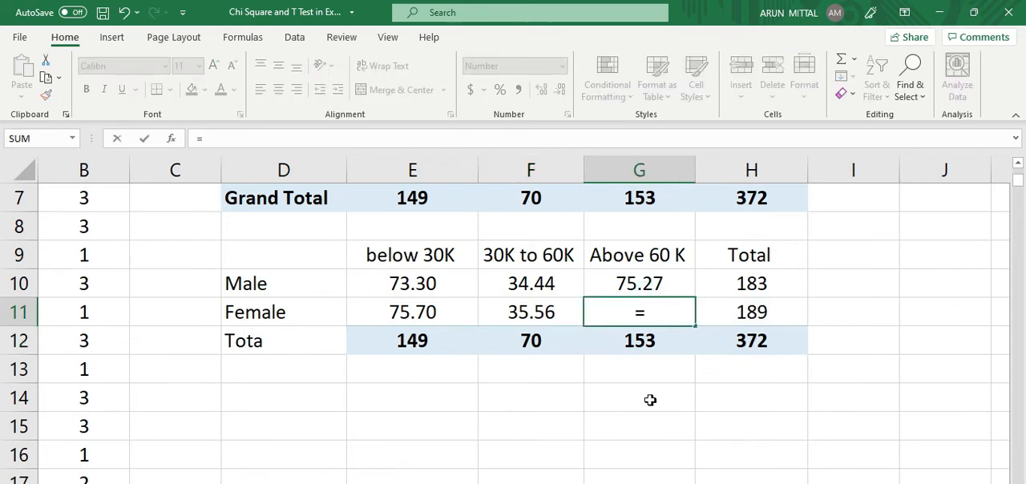
pyautogui.click(751, 313)
pyautogui.write('*')
pyautogui.click(654, 340)
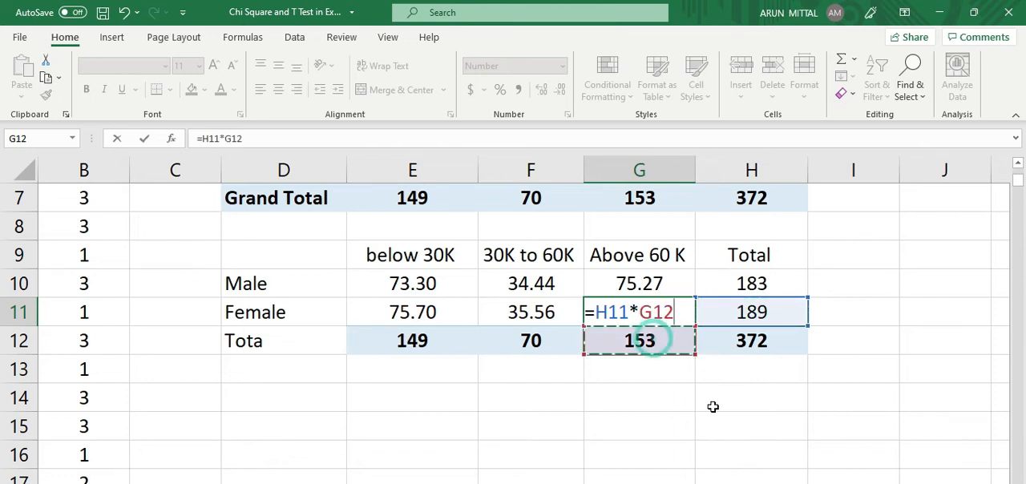
pyautogui.write('/')
pyautogui.click(746, 343)
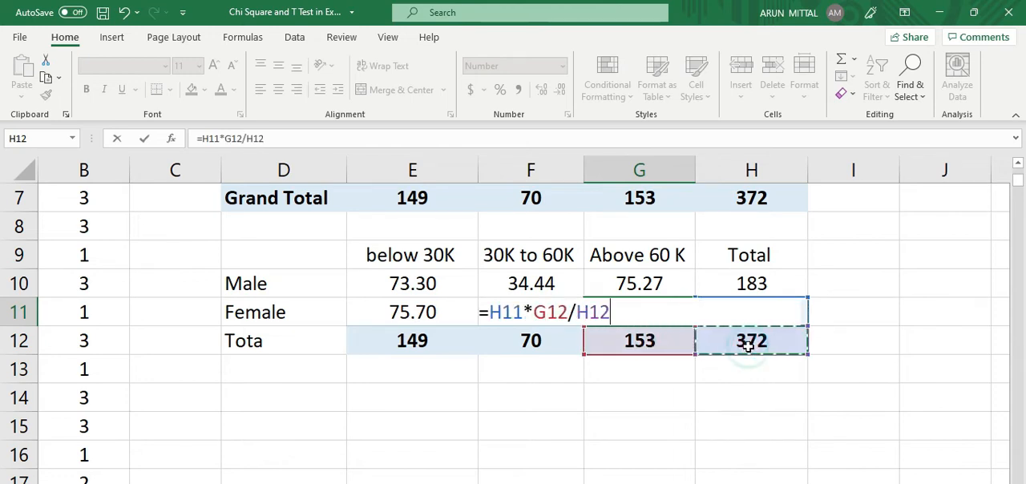
pyautogui.press('Return')
pyautogui.click(654, 362)
pyautogui.hotkey('ctrl', 's')
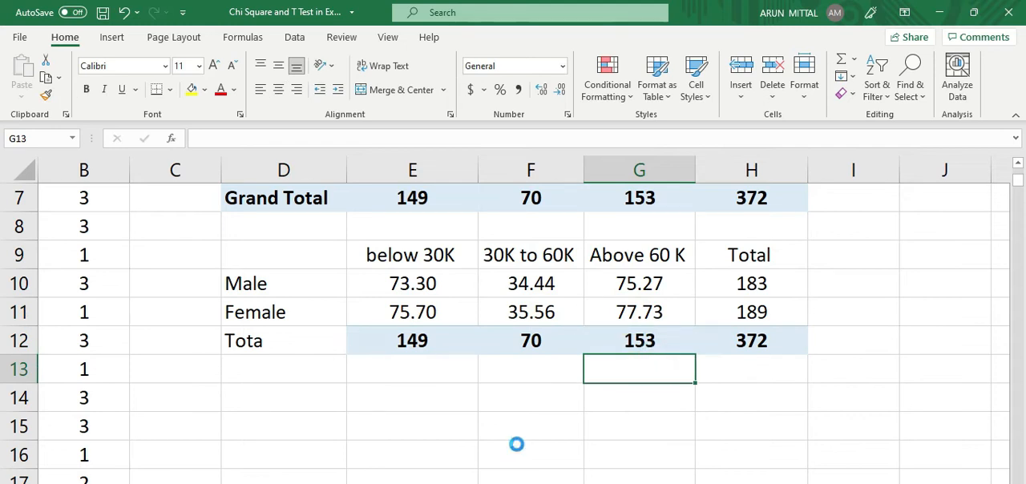
# Step: Enter the label "p value" in cell D14 below the expected counts table and save the workbook
pyautogui.click(512, 387)
pyautogui.scroll(2, 473, 357)
pyautogui.scroll(-1, 476, 351)
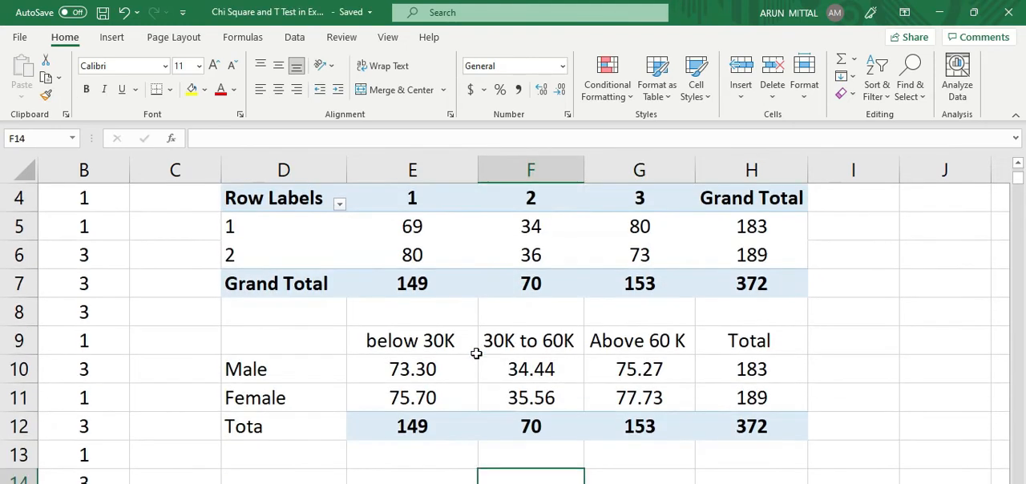
pyautogui.click(302, 479)
pyautogui.scroll(-2, 398, 433)
pyautogui.scroll(1, 417, 413)
pyautogui.scroll(-1, 422, 410)
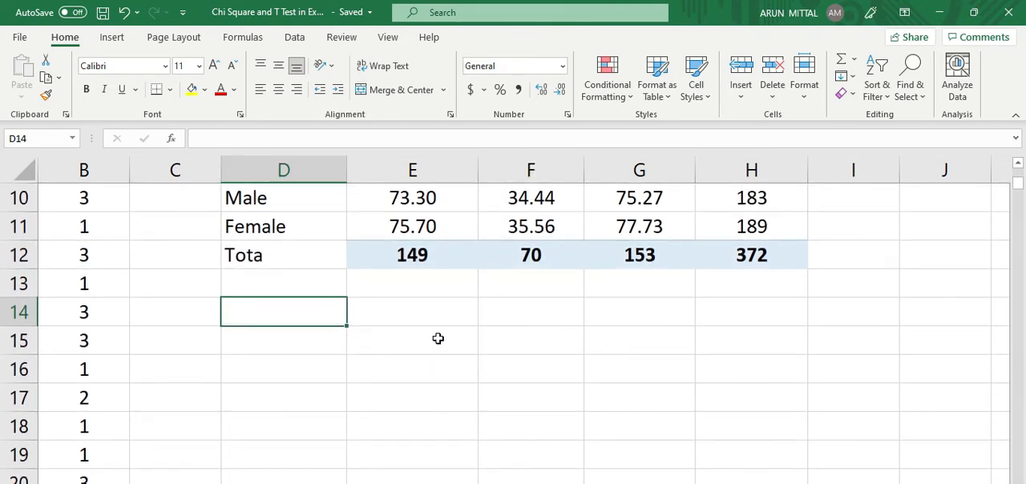
pyautogui.write('p value')
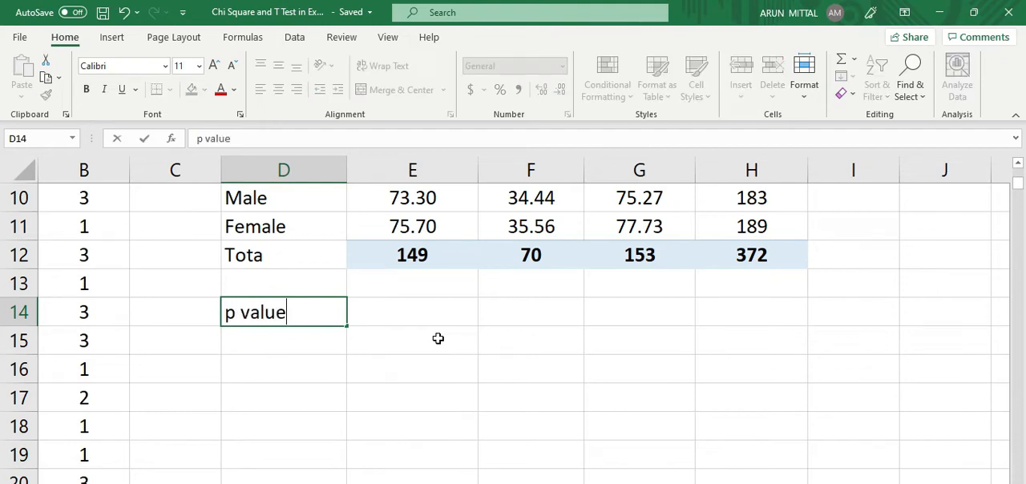
pyautogui.press('Tab')
pyautogui.hotkey('ctrl', 's')
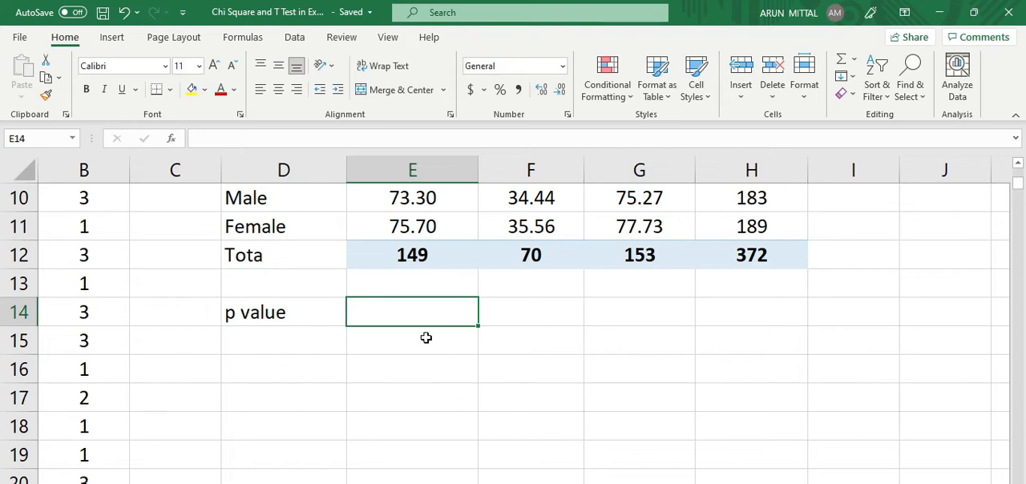
# Step: Enter the chi-square test formula =CHISQ.TEST(E5:G6,E10:G11) in cell E14, comparing observed and expected counts
pyautogui.scroll(1, 396, 335)
pyautogui.scroll(-1, 531, 352)
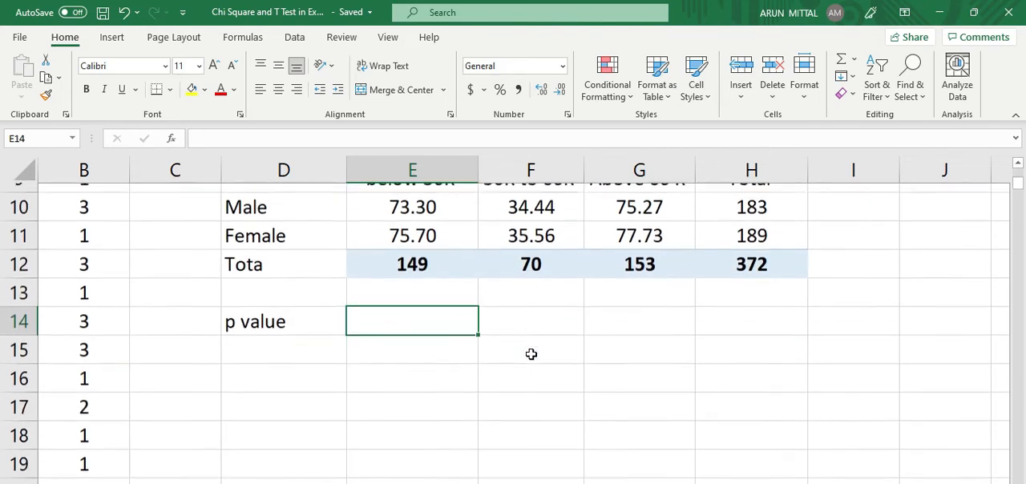
pyautogui.scroll(2, 530, 348)
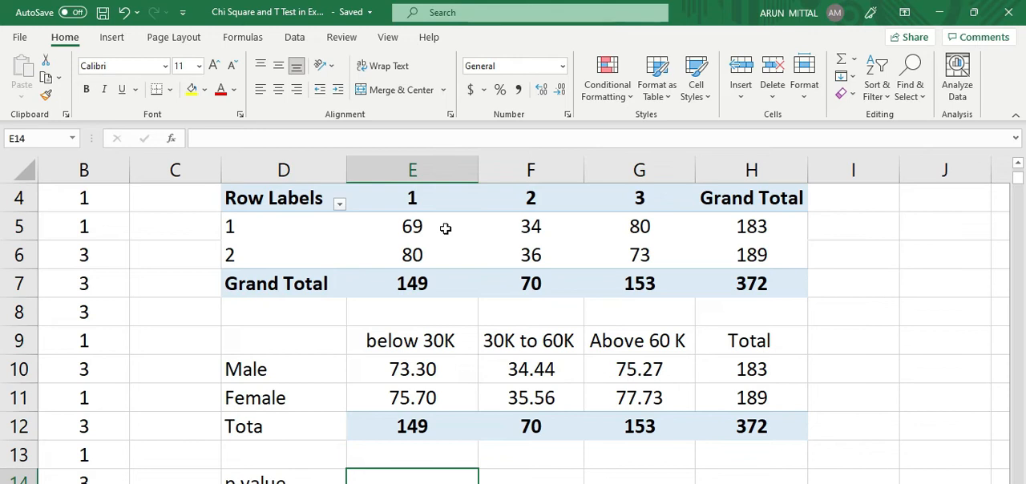
pyautogui.write('=')
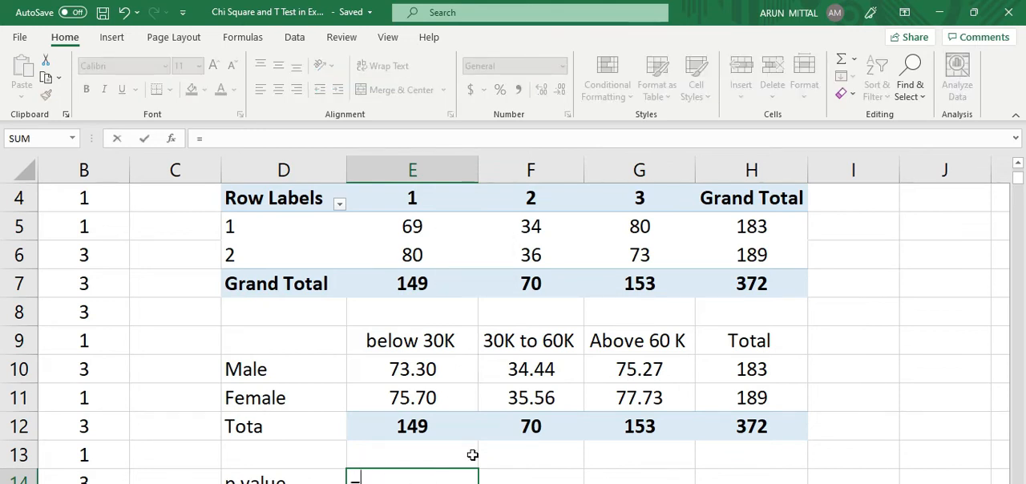
pyautogui.scroll(-1, 473, 454)
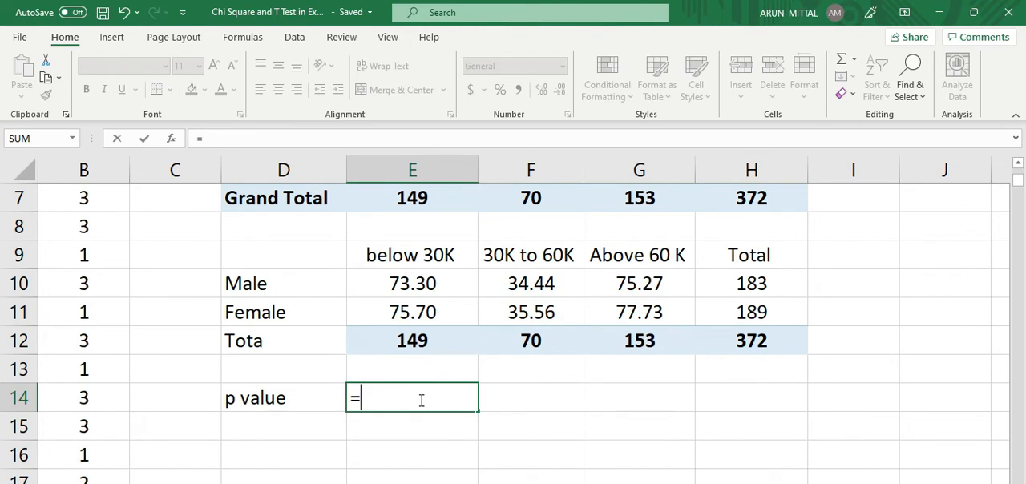
pyautogui.write('chi')
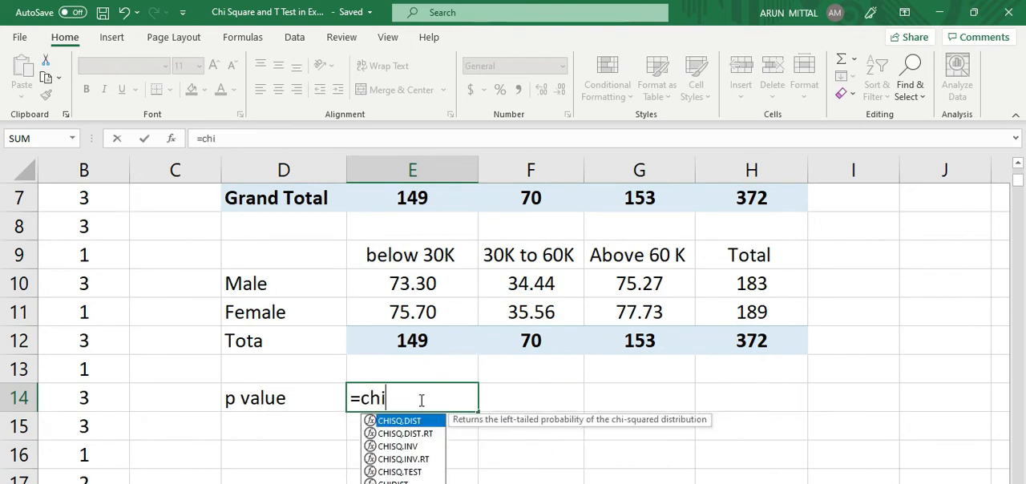
pyautogui.click(416, 473)
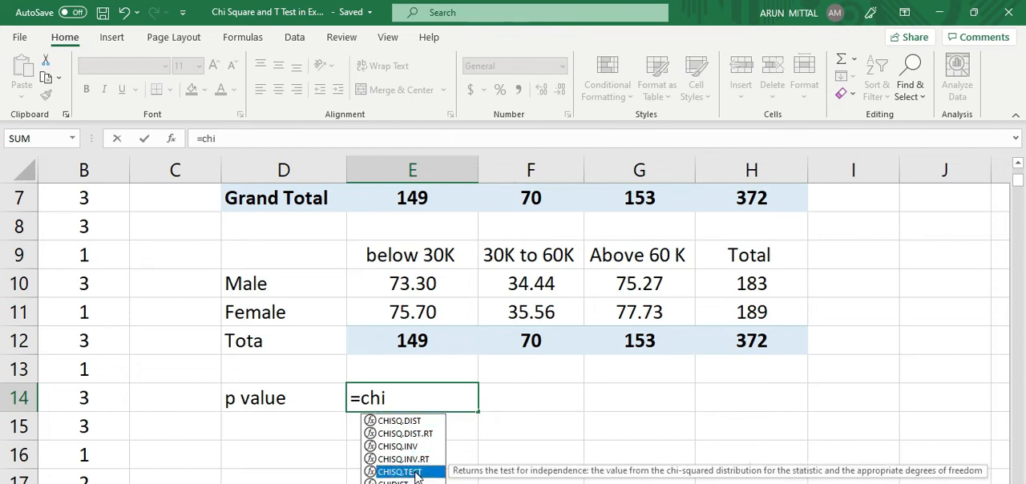
pyautogui.doubleClick(415, 473)
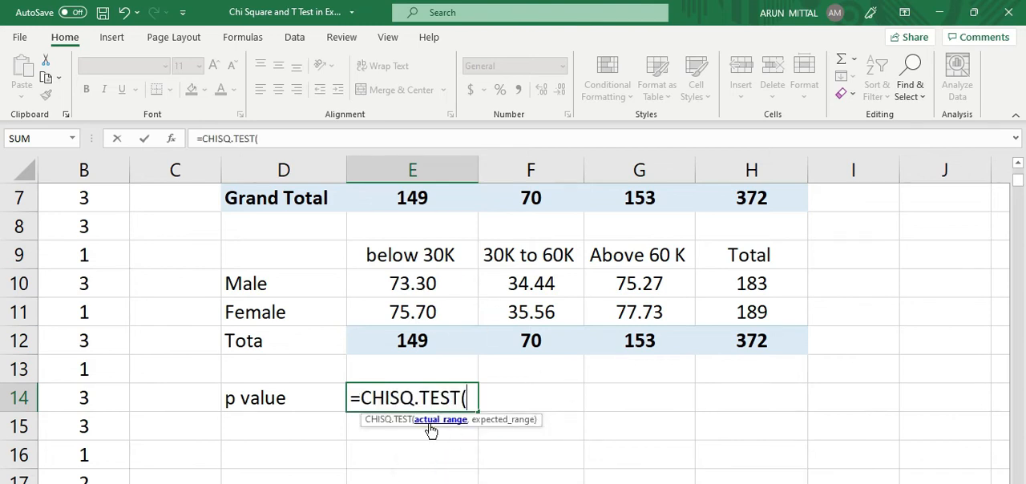
pyautogui.scroll(1, 493, 297)
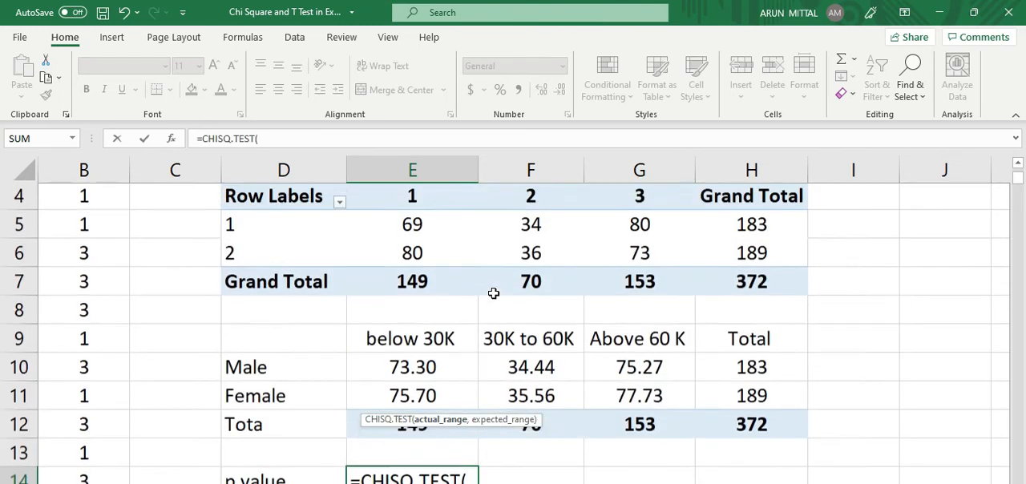
pyautogui.moveTo(432, 226); pyautogui.dragTo(632, 254)
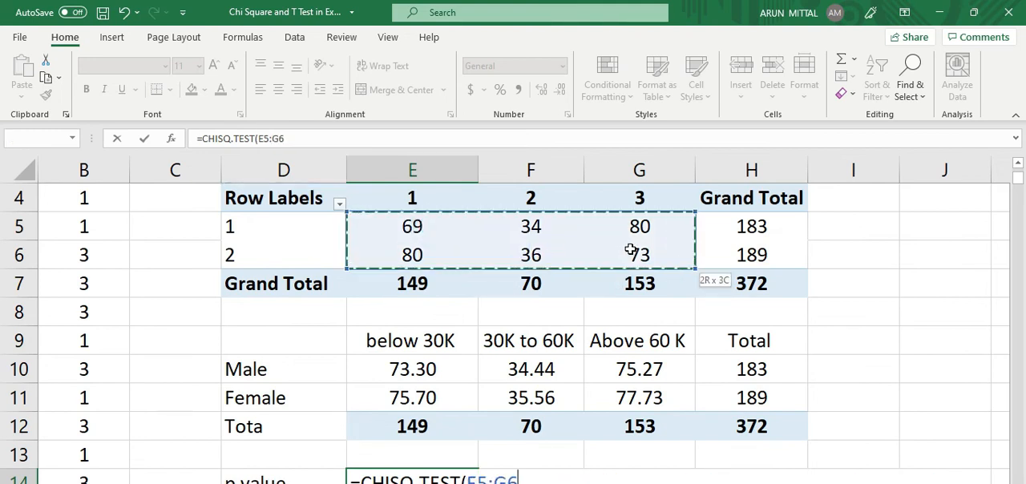
pyautogui.write(',')
pyautogui.moveTo(420, 365); pyautogui.dragTo(623, 401)
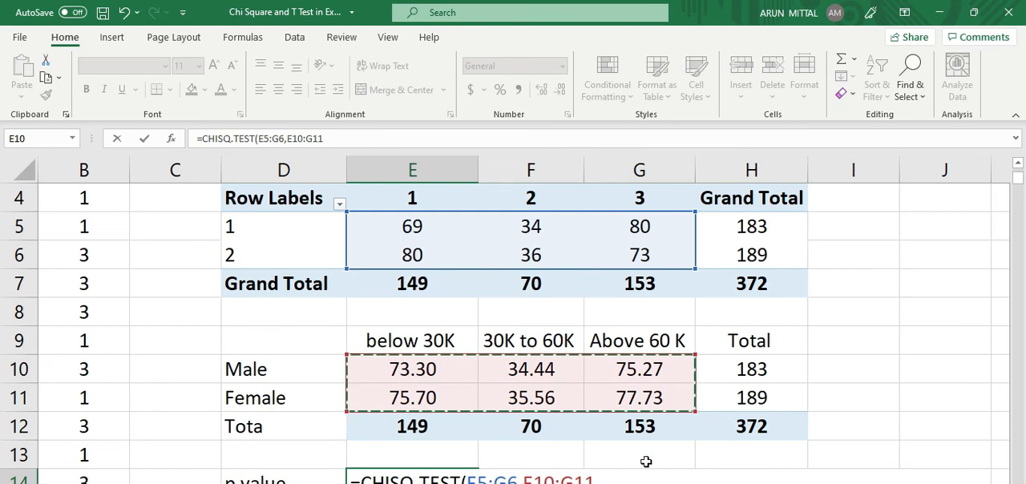
pyautogui.press('Return')
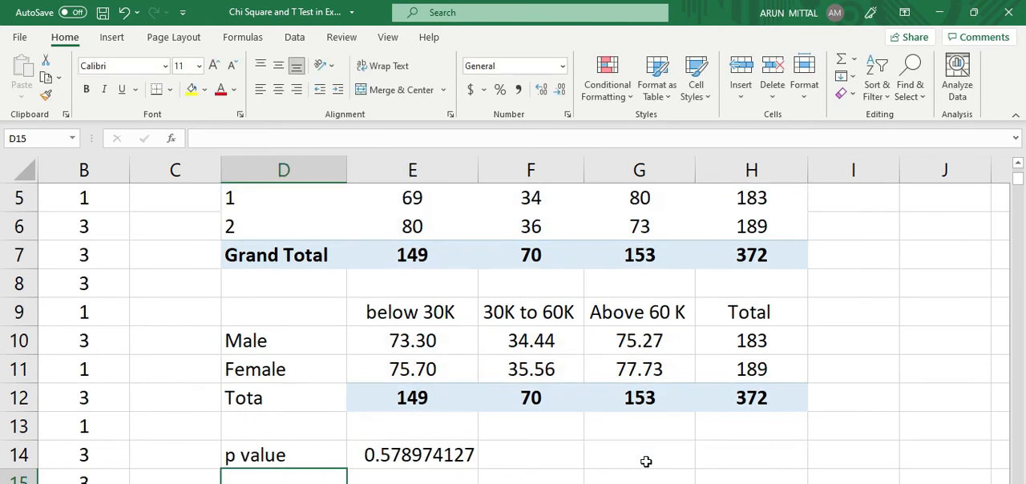
# Step: Format the p value in cell E14 to show two decimal places
pyautogui.click(450, 463)
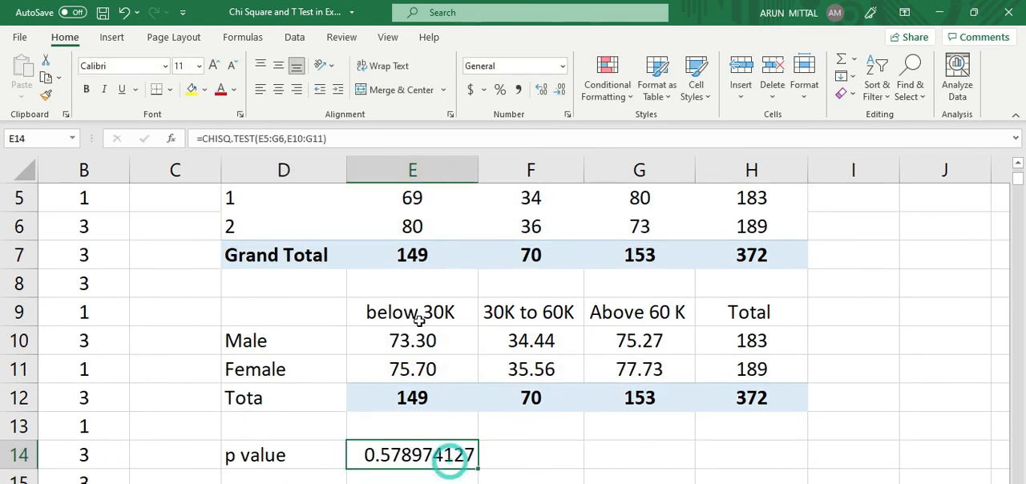
pyautogui.click(563, 93)
pyautogui.click(563, 93)
pyautogui.click(564, 95)
pyautogui.click(565, 95)
pyautogui.click(564, 93)
pyautogui.click(565, 93)
pyautogui.click(564, 93)
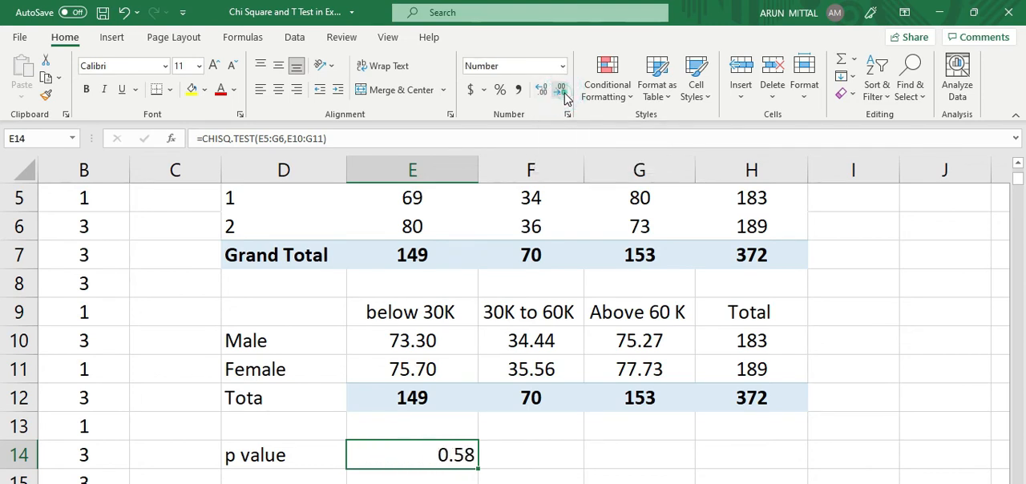
# Step: Save the workbook and centre the p value horizontally in cell E14
pyautogui.scroll(-2, 513, 414)
pyautogui.click(445, 310)
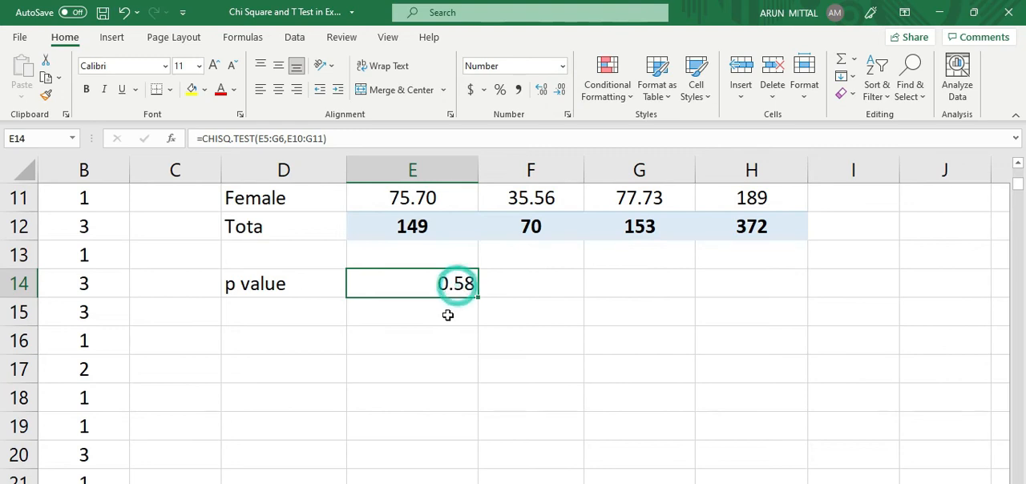
pyautogui.click(446, 282)
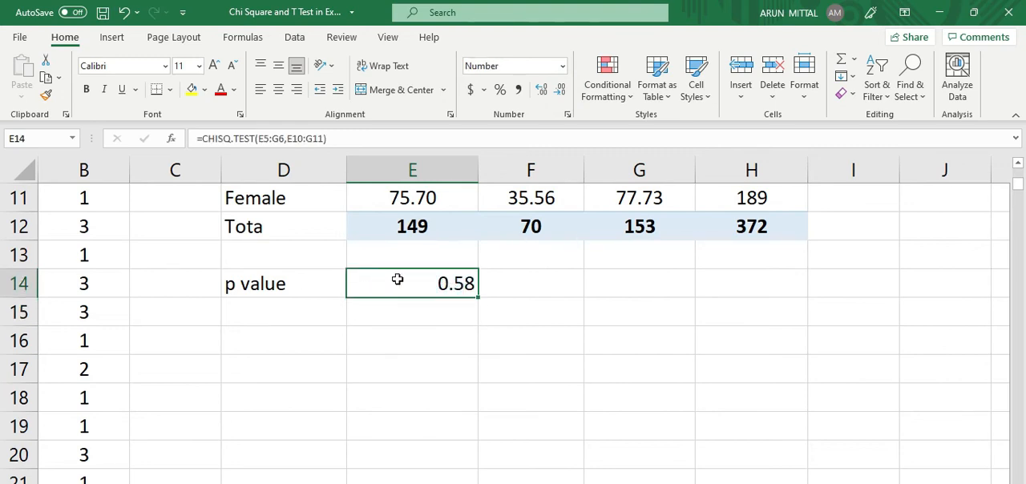
pyautogui.hotkey('ctrl', 's')
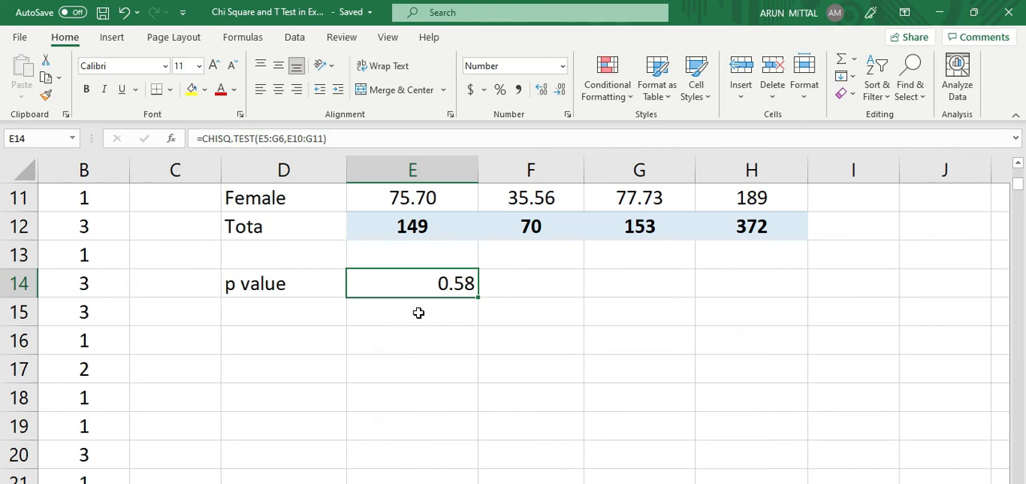
pyautogui.click(276, 90)
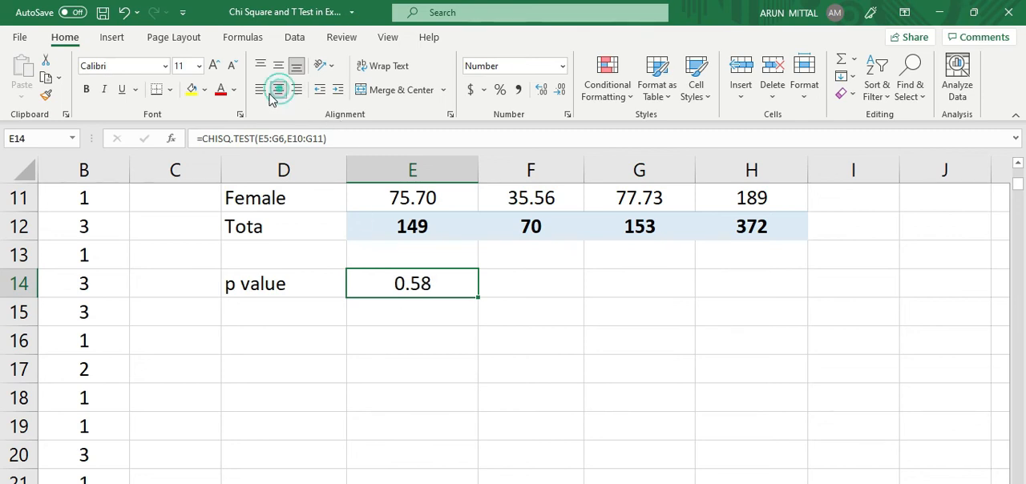
# Step: Enter the label "Chi Square Value" in cell D15 and widen column D to fit the text
pyautogui.click(394, 309)
pyautogui.click(312, 310)
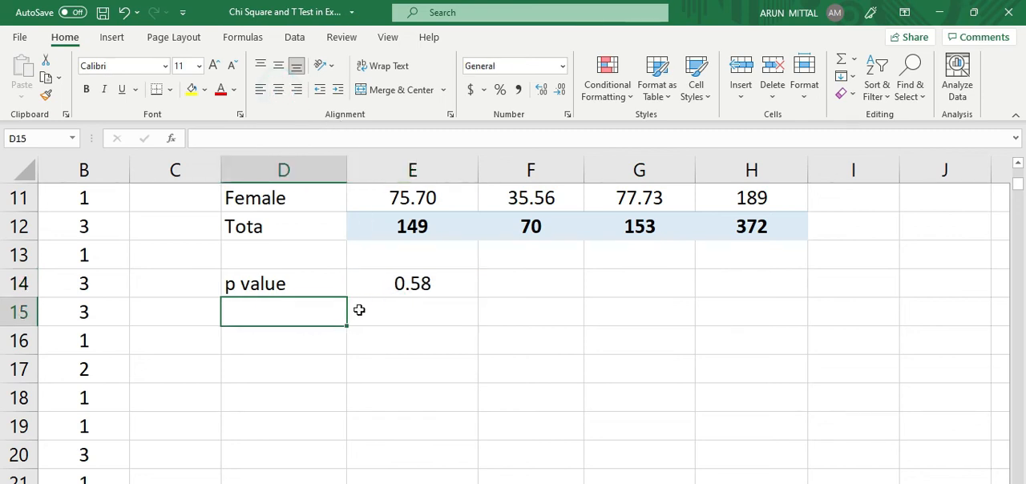
pyautogui.write('Chi')
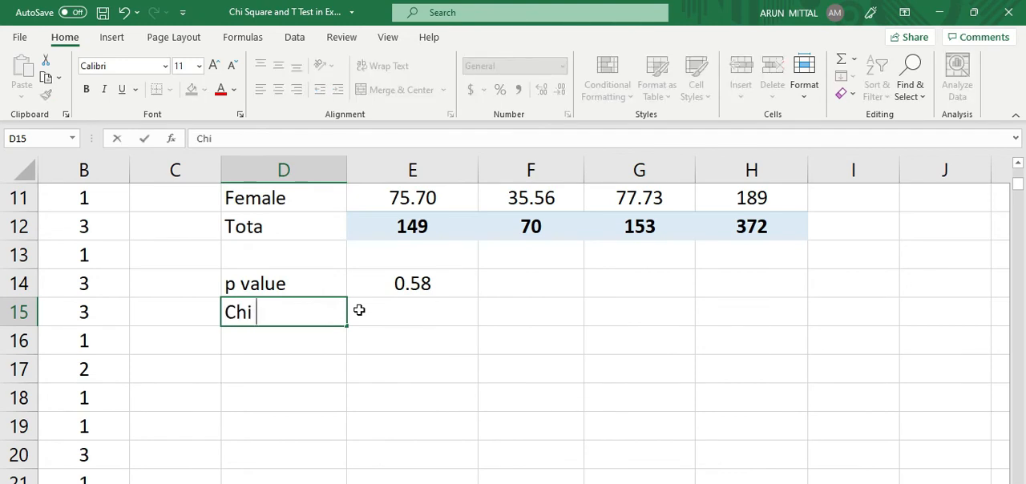
pyautogui.write(' Square ')
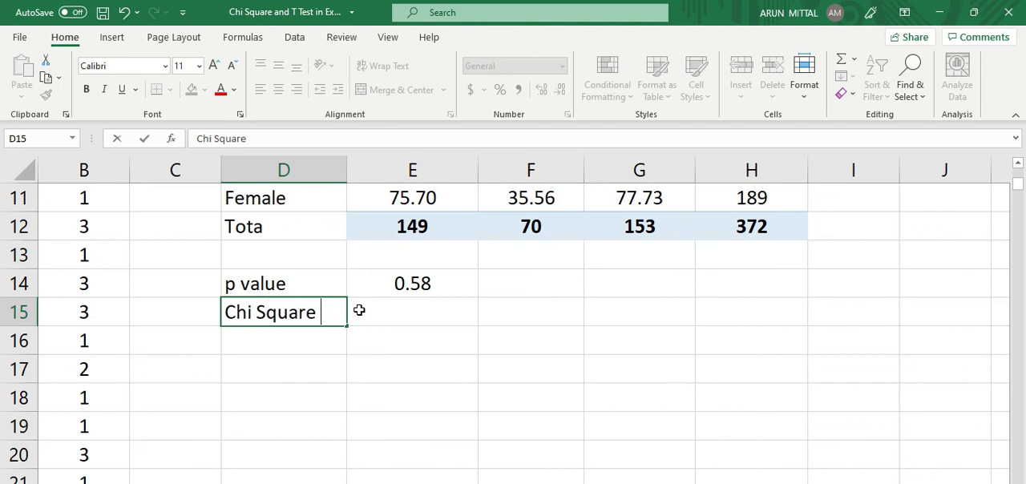
pyautogui.write('Value')
pyautogui.click(478, 357)
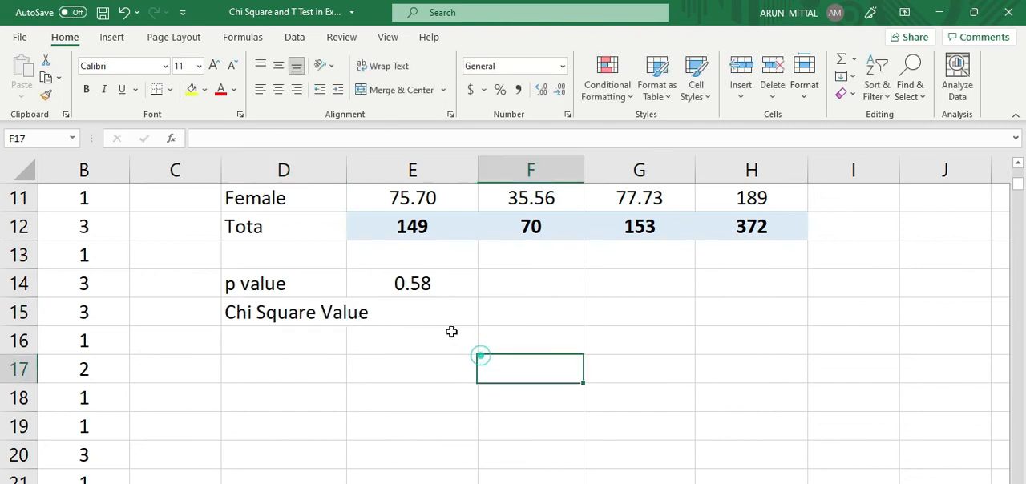
pyautogui.doubleClick(347, 170)
pyautogui.click(314, 314)
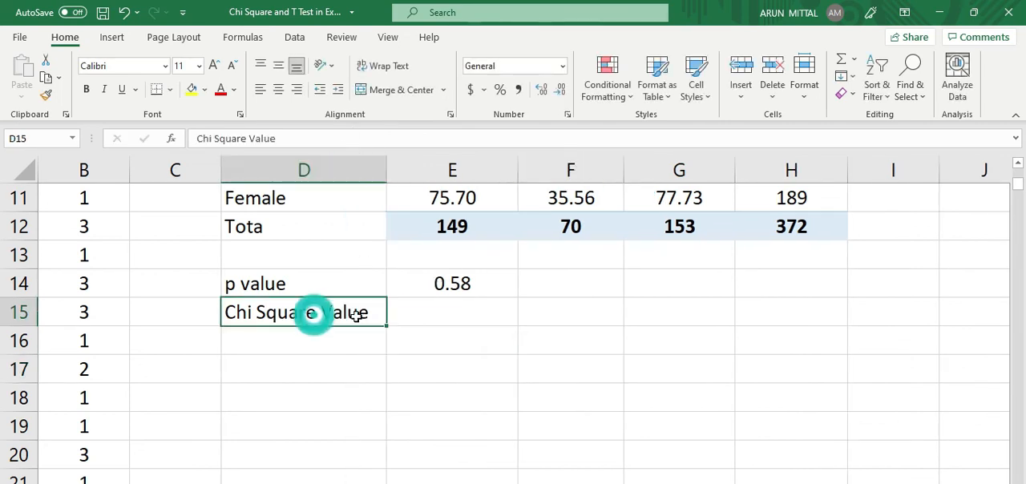
# Step: Enter the formula =CHISQ.DIST.RT(E14,2) in cell E15, using the p value and 2 degrees of freedom
pyautogui.click(441, 315)
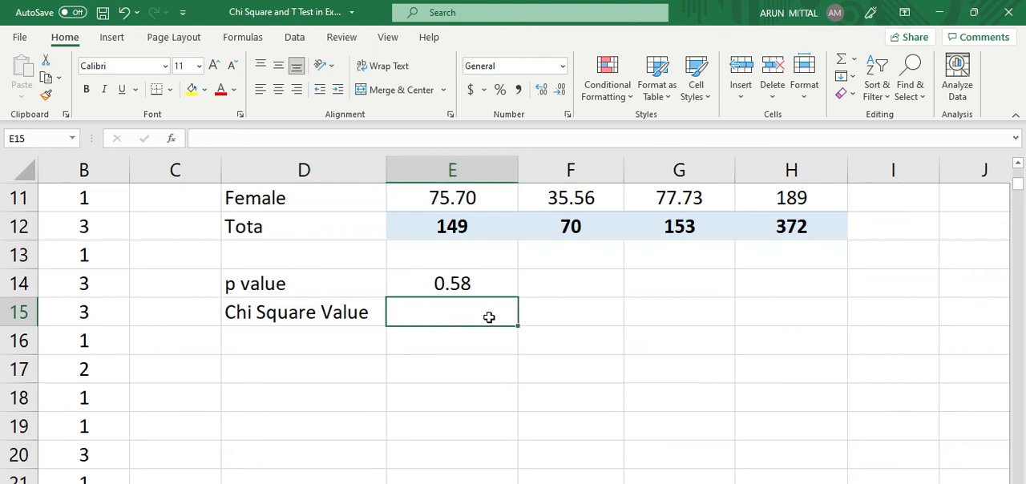
pyautogui.write('=chi')
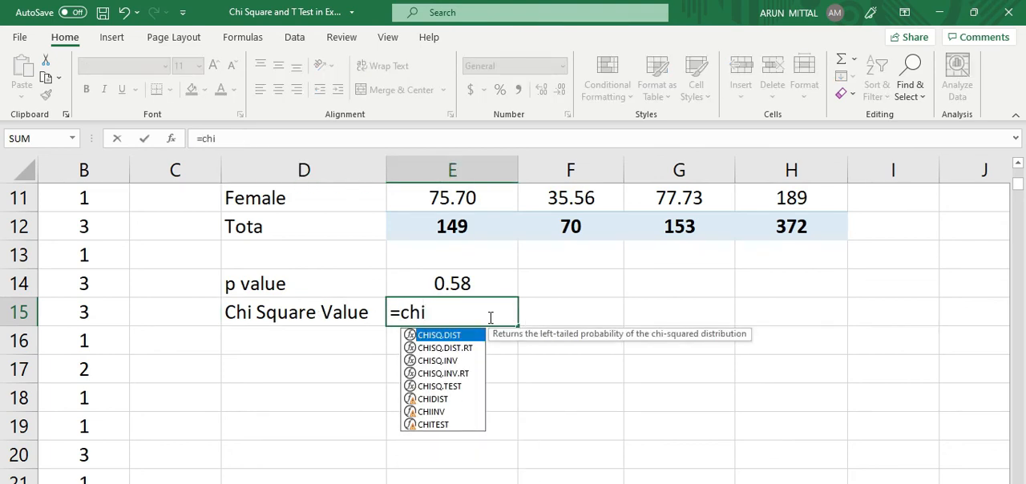
pyautogui.click(461, 351)
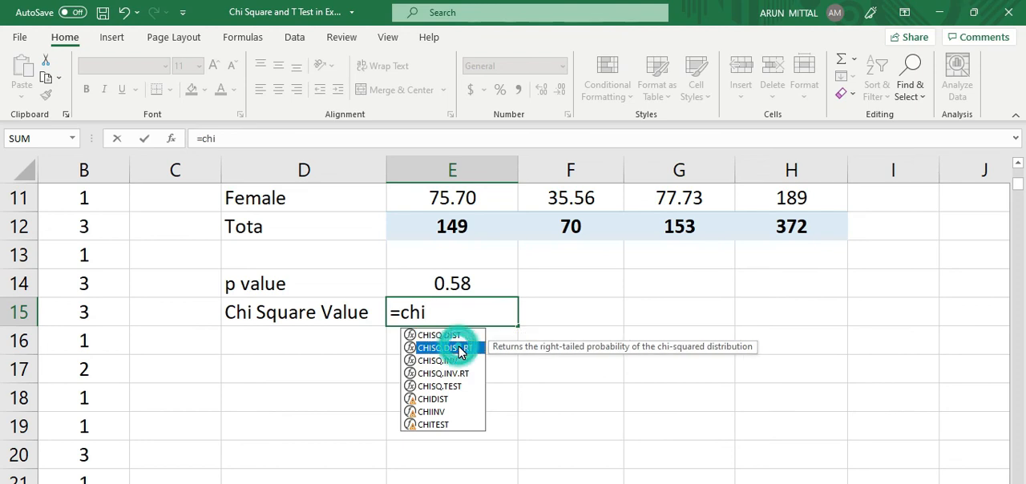
pyautogui.doubleClick(461, 350)
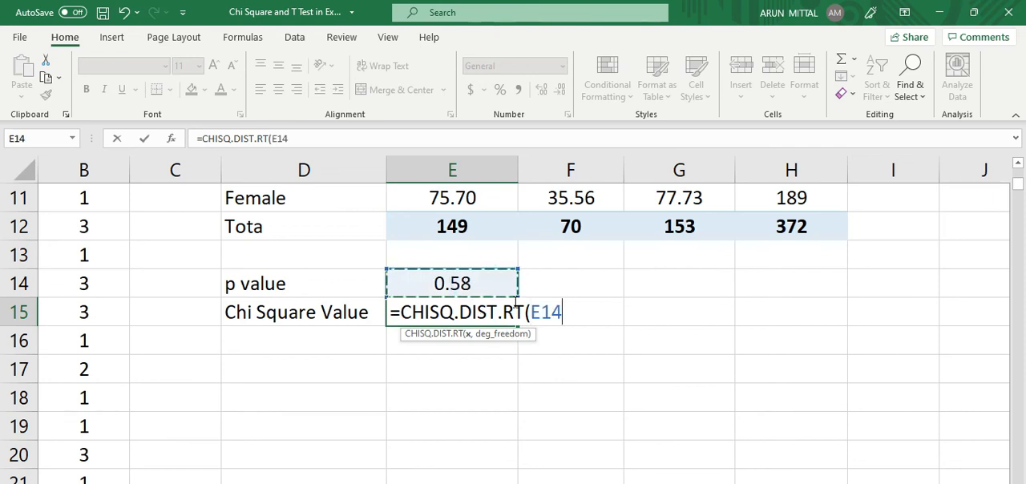
pyautogui.write(',')
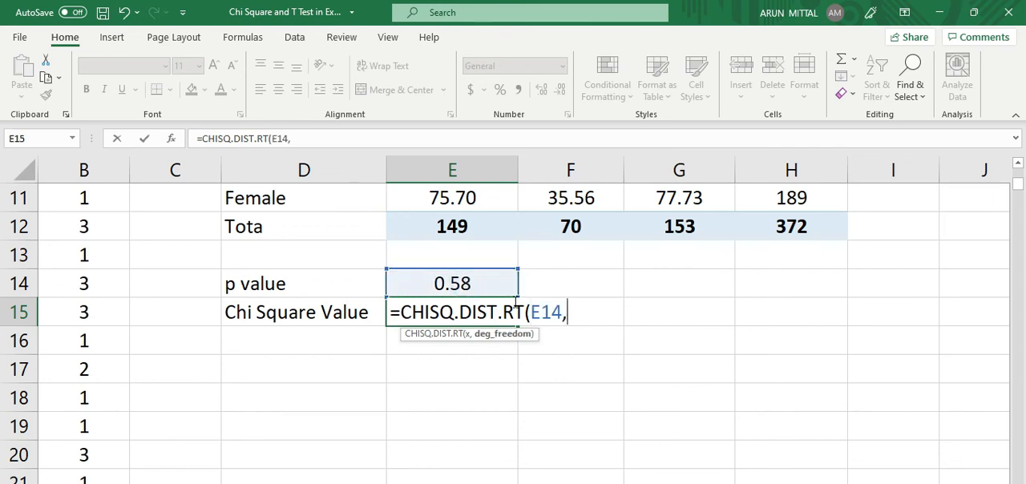
pyautogui.scroll(1, 514, 303)
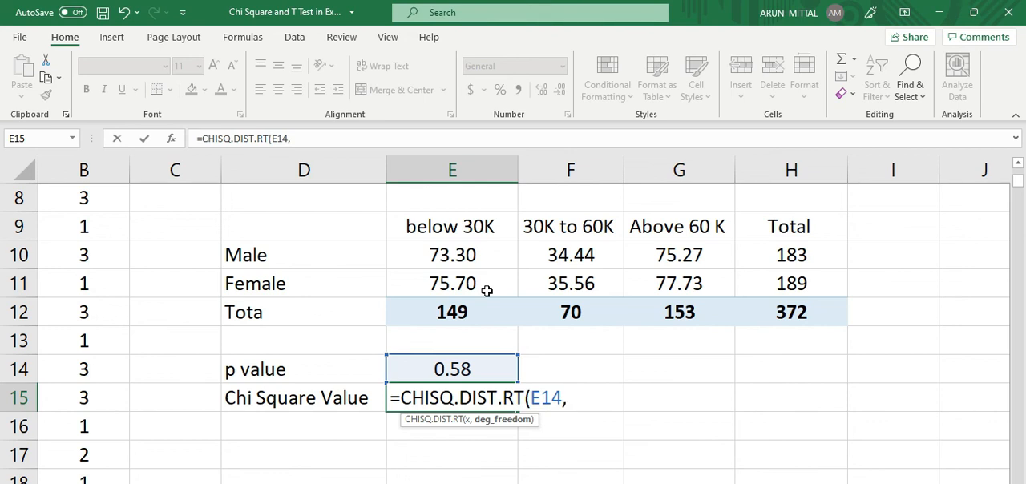
pyautogui.write('2)')
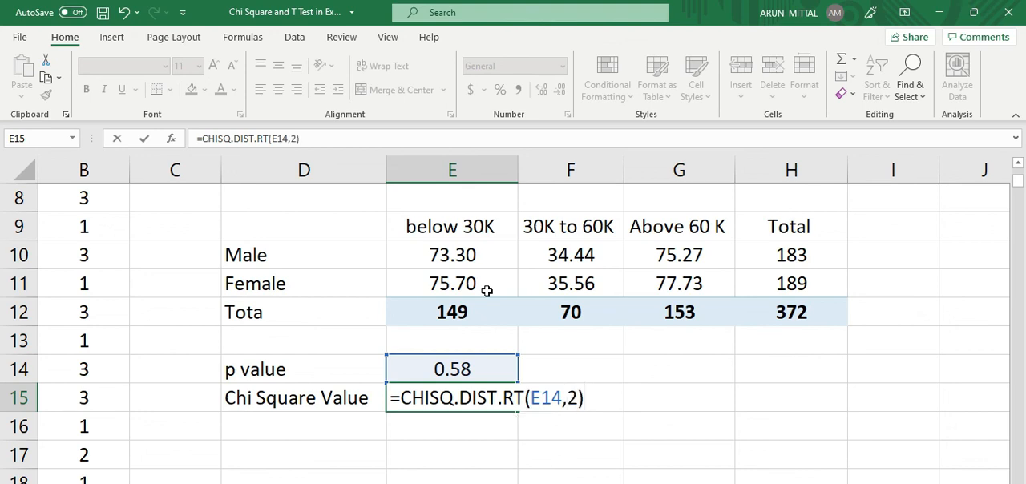
pyautogui.press('Return')
# Step: Format the chi-square value in cell E15 to show three decimal places
pyautogui.click(462, 394)
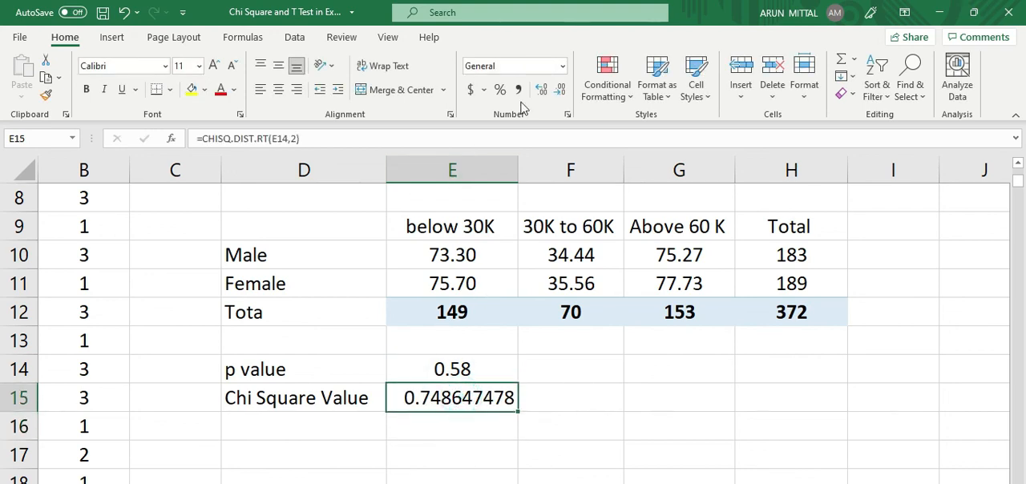
pyautogui.click(541, 89)
pyautogui.click(560, 90)
pyautogui.click(561, 90)
pyautogui.click(561, 89)
pyautogui.click(560, 90)
pyautogui.click(561, 89)
pyautogui.click(560, 90)
pyautogui.click(560, 89)
pyautogui.click(538, 407)
# Step: Centre the p value and chi-square value in cells E14:E15 horizontally and save the workbook
pyautogui.moveTo(487, 367); pyautogui.dragTo(491, 394)
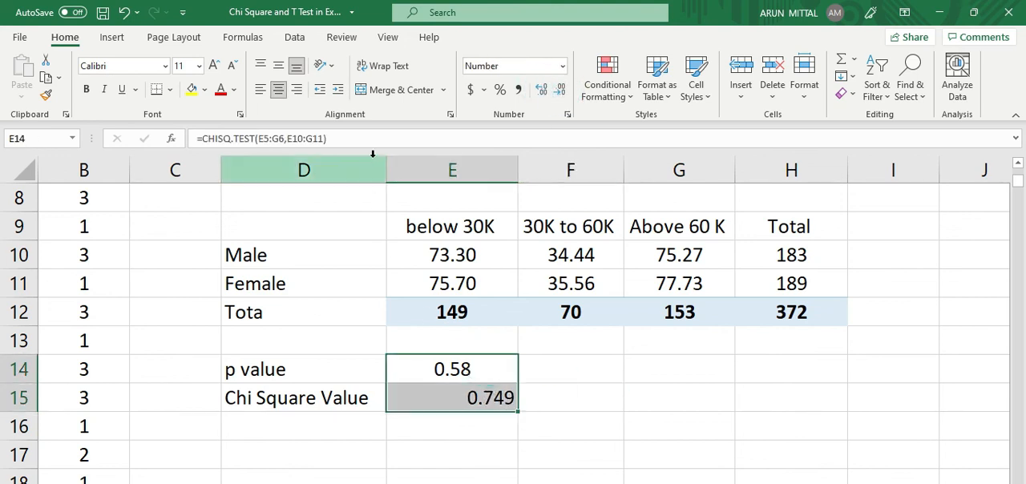
pyautogui.click(286, 93)
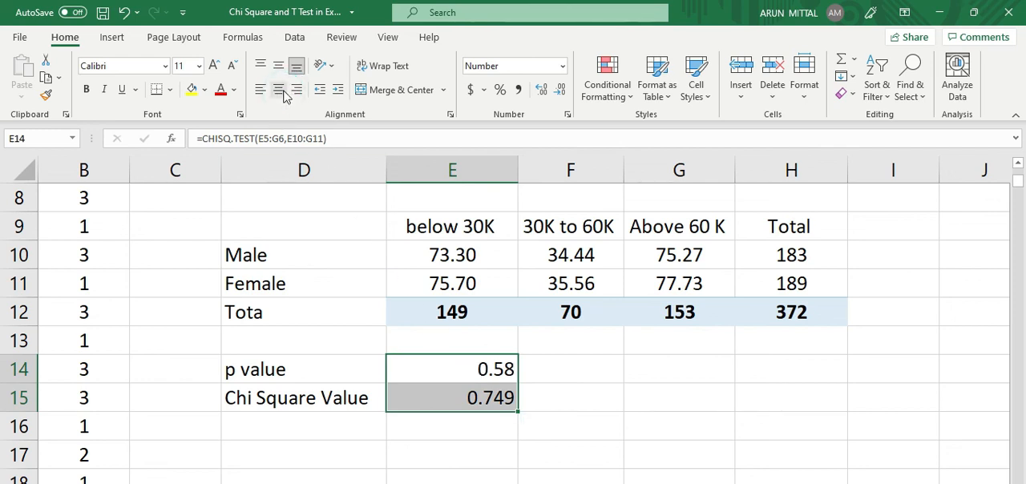
pyautogui.click(281, 90)
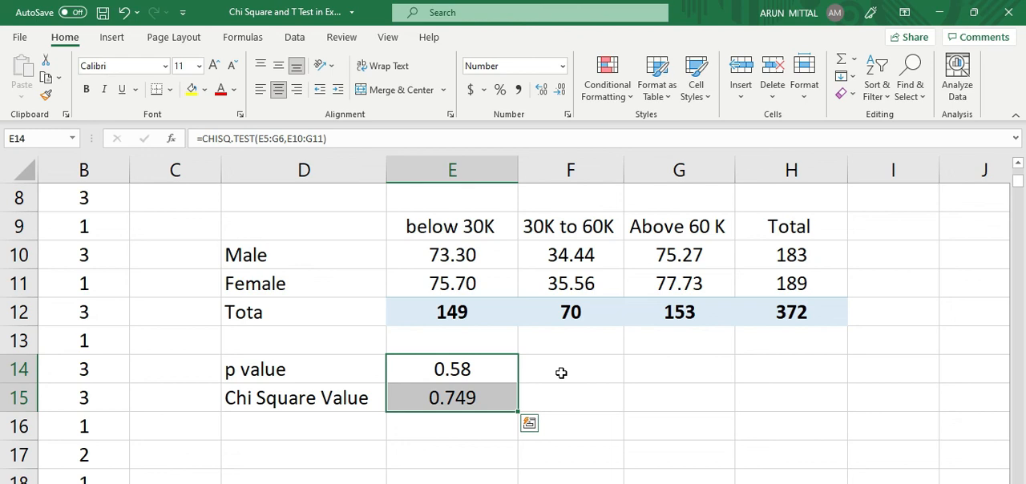
pyautogui.hotkey('ctrl', 's')
pyautogui.click(533, 393)
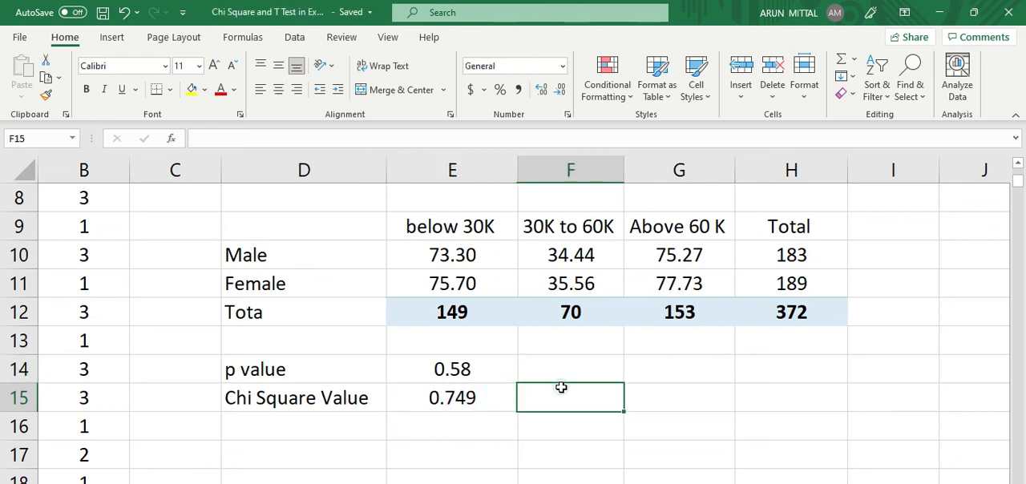
pyautogui.click(487, 374)
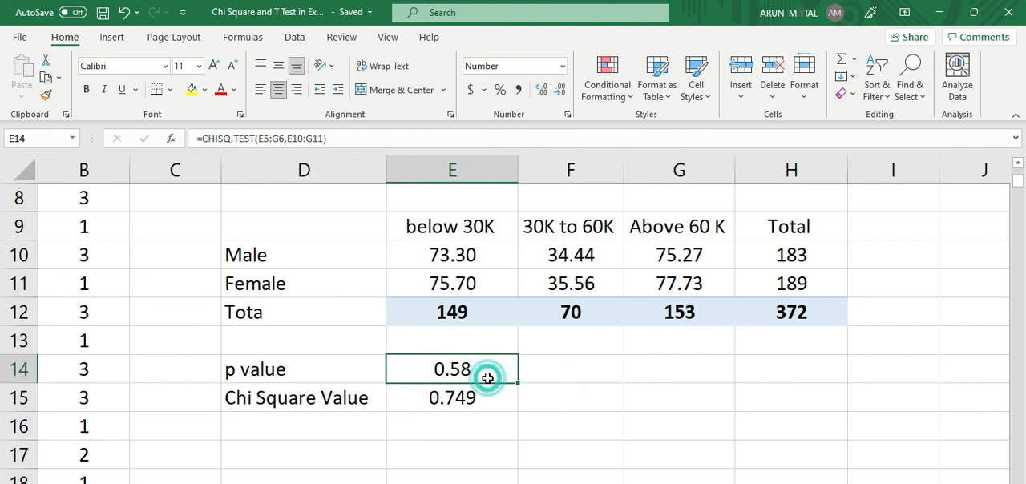
pyautogui.click(546, 374)
pyautogui.click(505, 399)
pyautogui.click(554, 370)
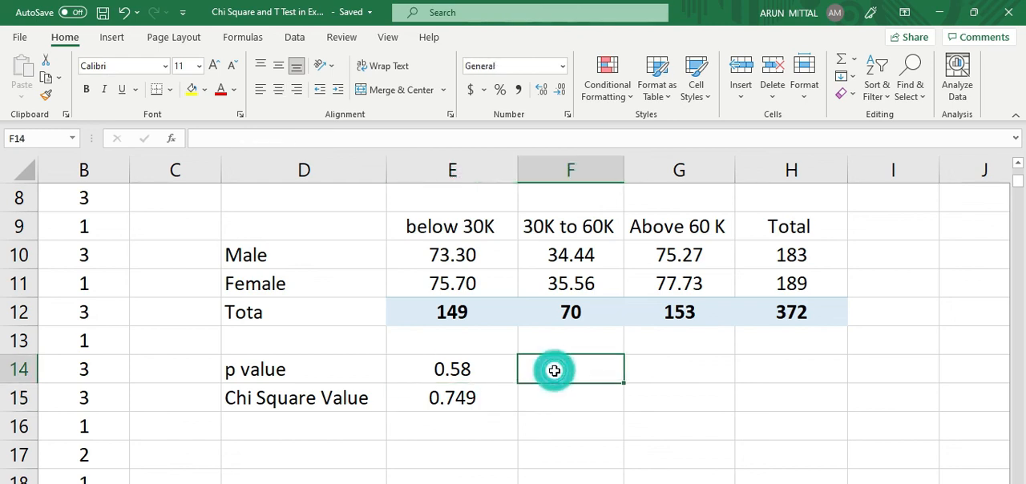
pyautogui.click(541, 393)
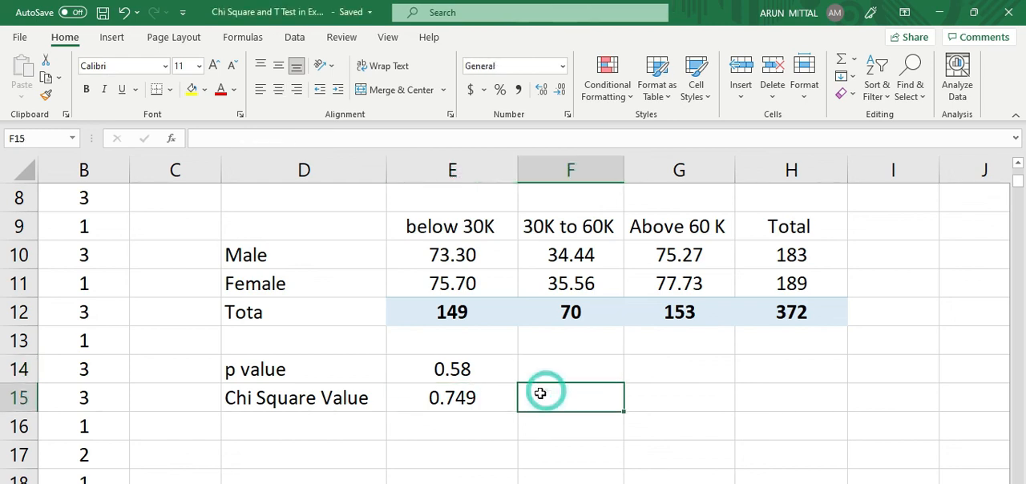